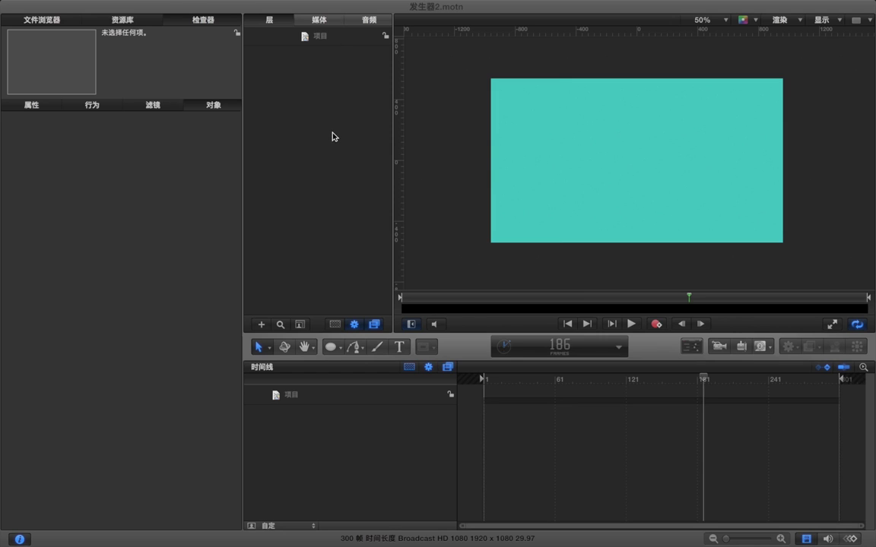
Browse all particle emitters in the library and preview Cartoon Smoke, Clockwork and Cool
{"action": "left_click", "coordinate": [127, 22]}
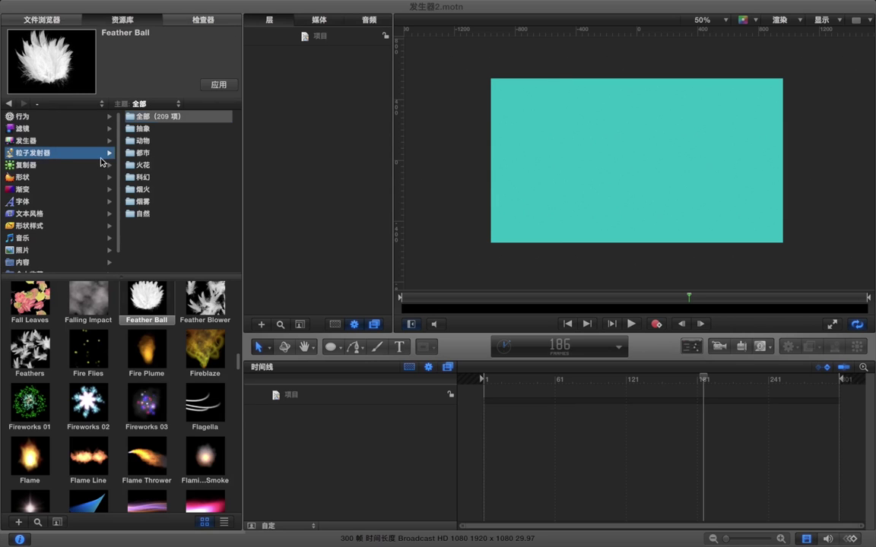
{"action": "left_click", "coordinate": [136, 118]}
{"action": "left_click_drag", "start_coordinate": [160, 276], "coordinate": [152, 93]}
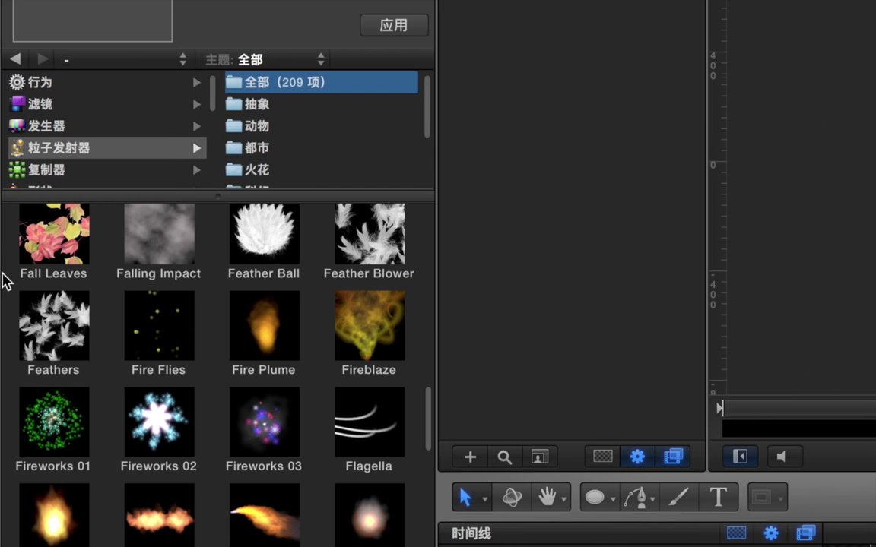
{"action": "scroll", "coordinate": [242, 315], "scroll_direction": "up", "scroll_amount": 5}
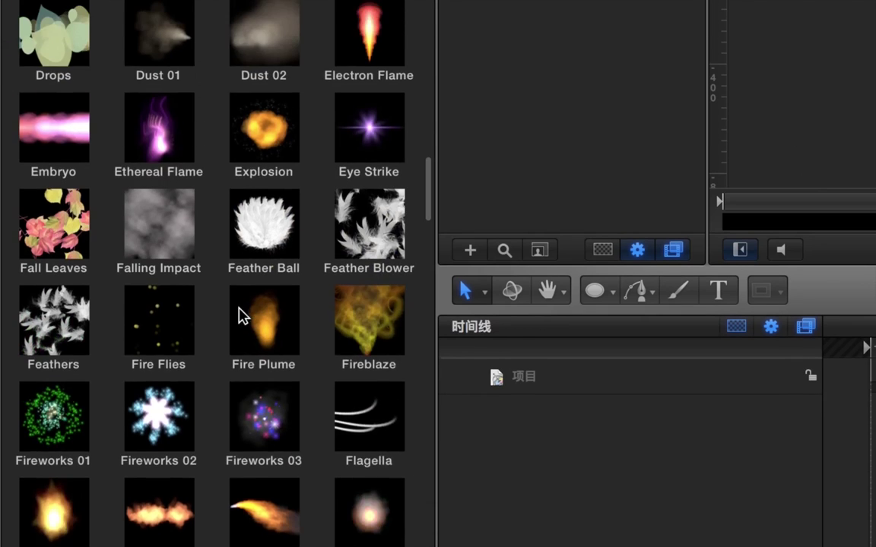
{"action": "scroll", "coordinate": [242, 315], "scroll_direction": "up", "scroll_amount": 10}
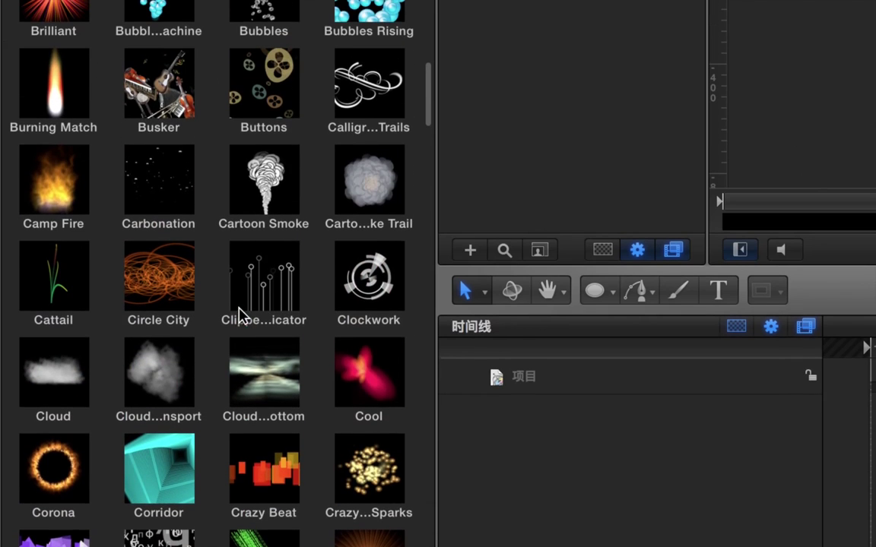
{"action": "left_click", "coordinate": [267, 200]}
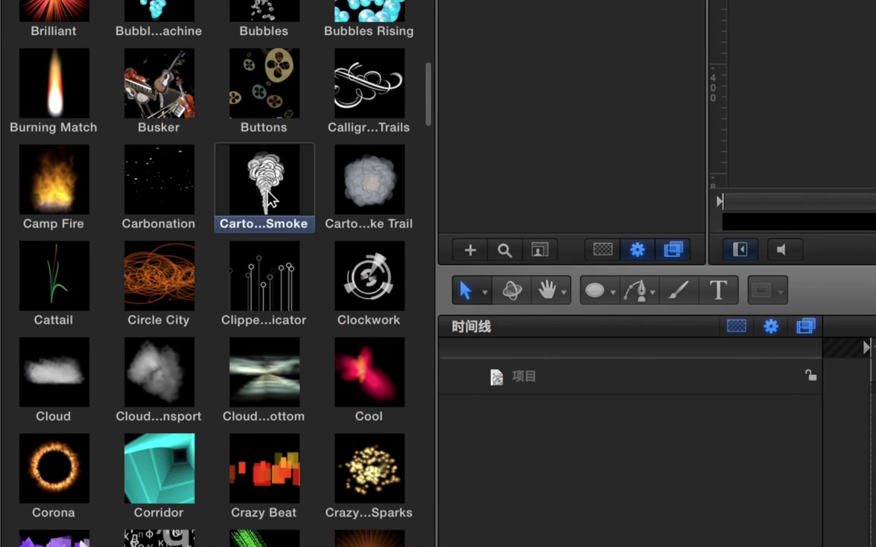
{"action": "left_click", "coordinate": [258, 266]}
{"action": "left_click", "coordinate": [346, 304]}
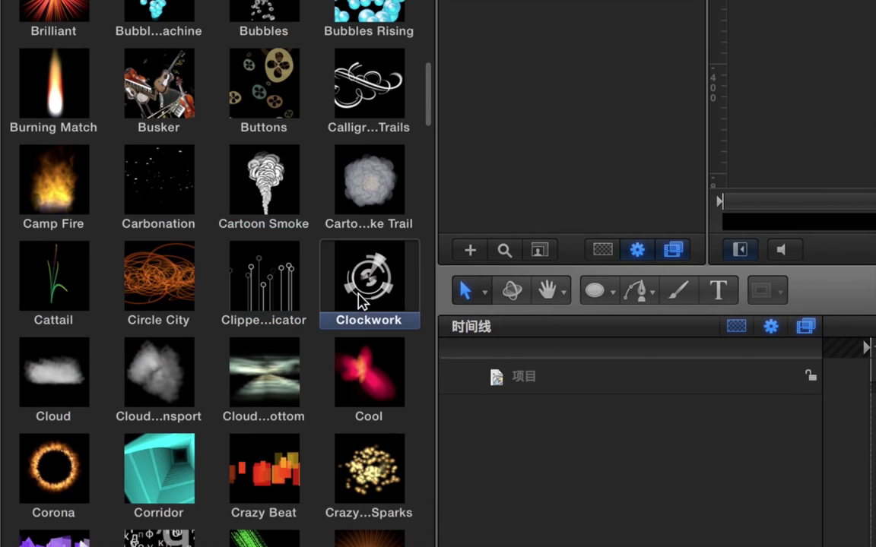
{"action": "left_click", "coordinate": [359, 356]}
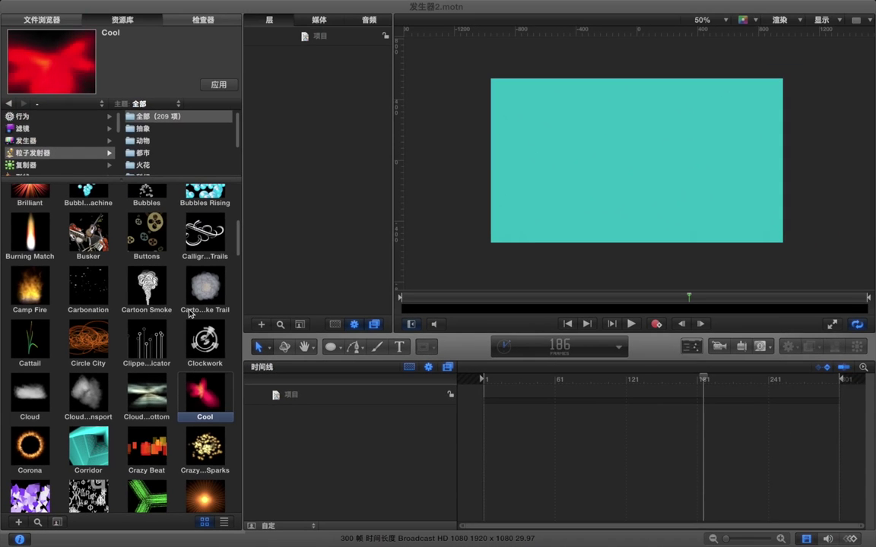
Add the Clockwork particle emitter to the project, shift its group to start at frame 1, and play it back
{"action": "left_click", "coordinate": [205, 342]}
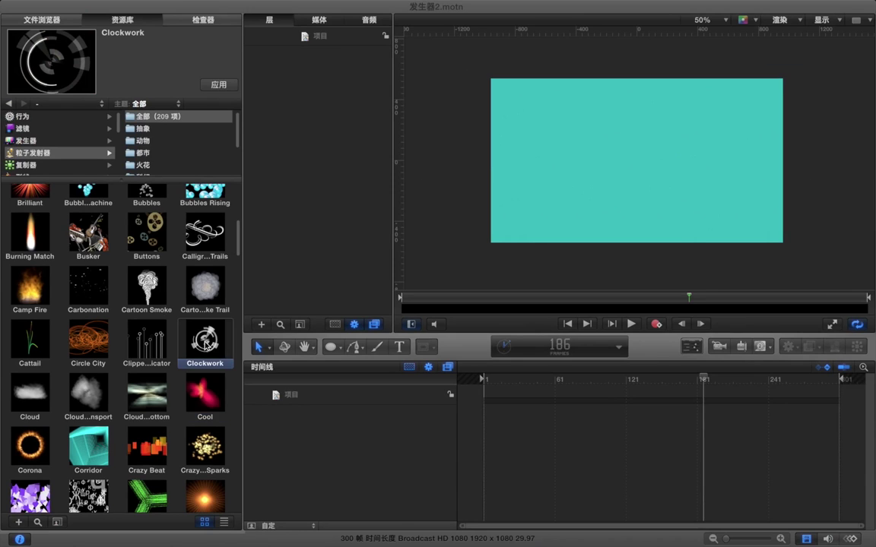
{"action": "left_click_drag", "start_coordinate": [205, 343], "coordinate": [310, 48]}
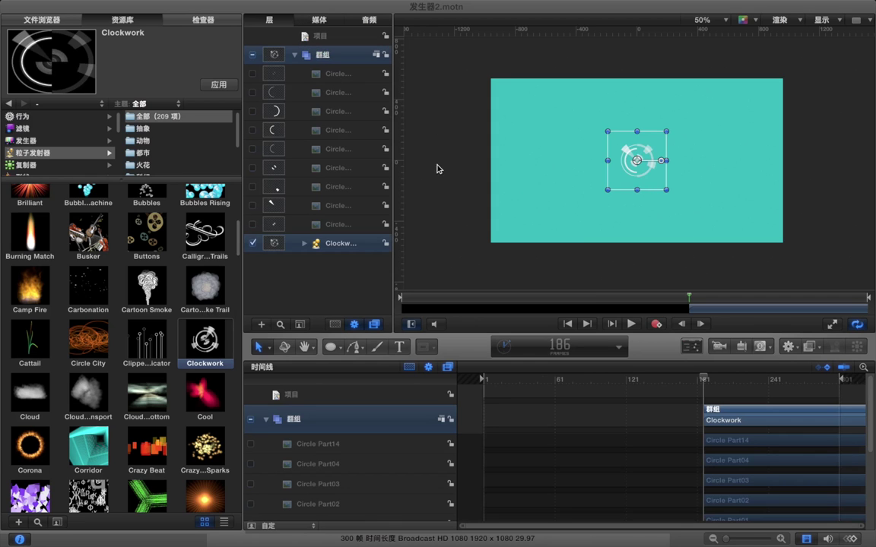
{"action": "left_click_drag", "start_coordinate": [592, 386], "coordinate": [462, 390]}
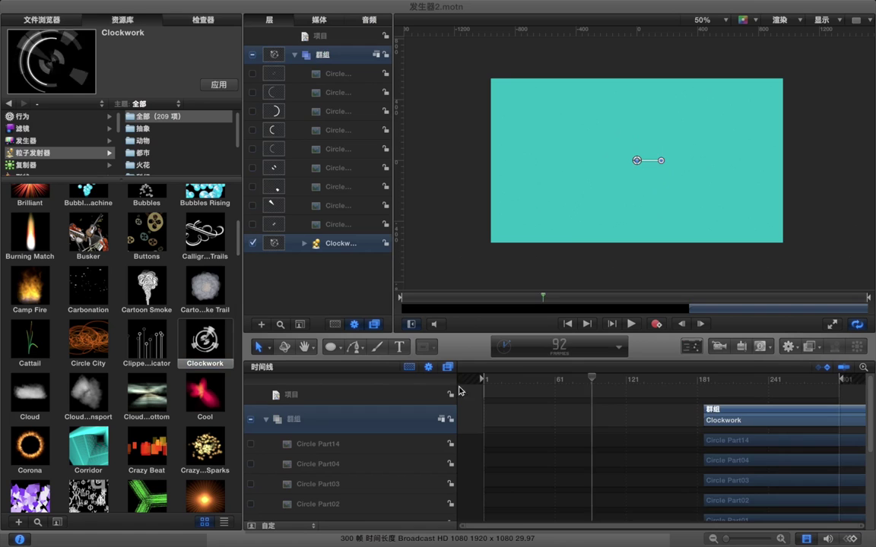
{"action": "left_click_drag", "start_coordinate": [746, 413], "coordinate": [528, 413]}
{"action": "left_click", "coordinate": [527, 398]}
{"action": "key", "text": "space"}
{"action": "key", "text": "space"}
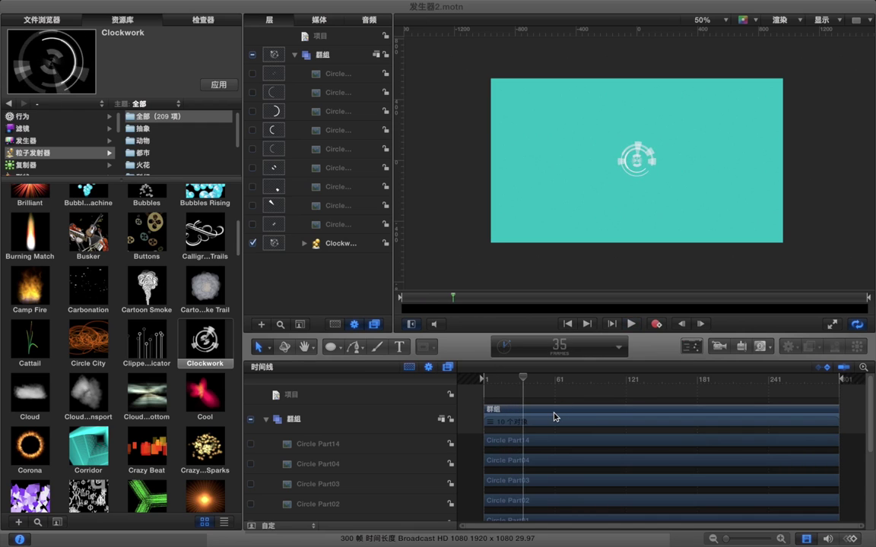
Scale the objects in the Clockwork group to 225% and play back the result
{"action": "left_click", "coordinate": [555, 414]}
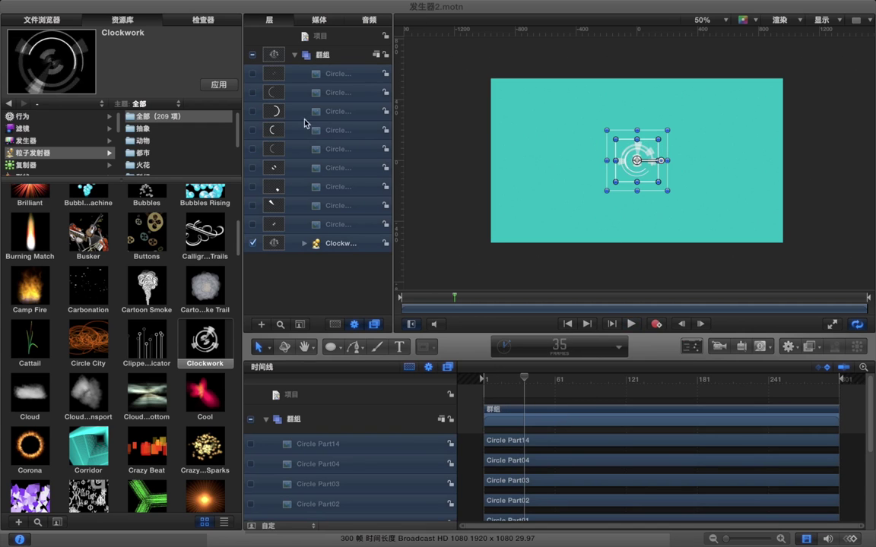
{"action": "left_click", "coordinate": [214, 22]}
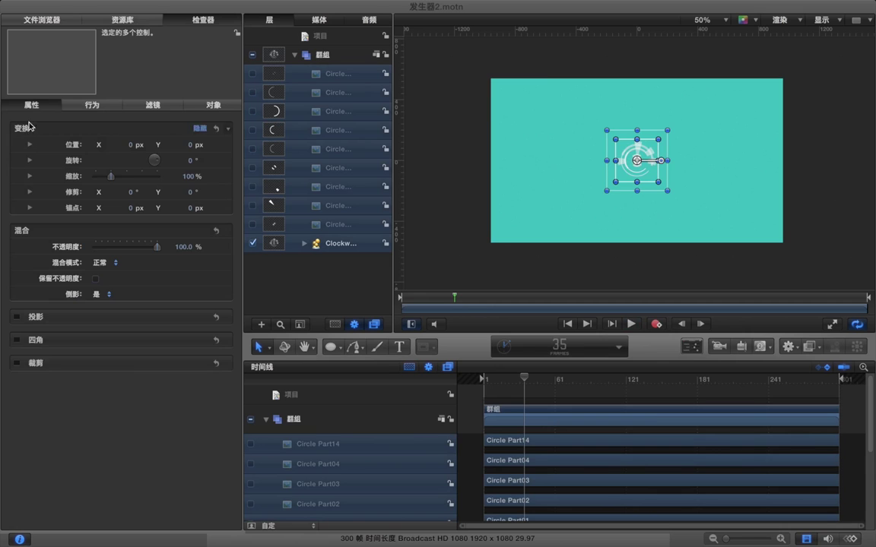
{"action": "left_click_drag", "start_coordinate": [190, 177], "coordinate": [250, 176]}
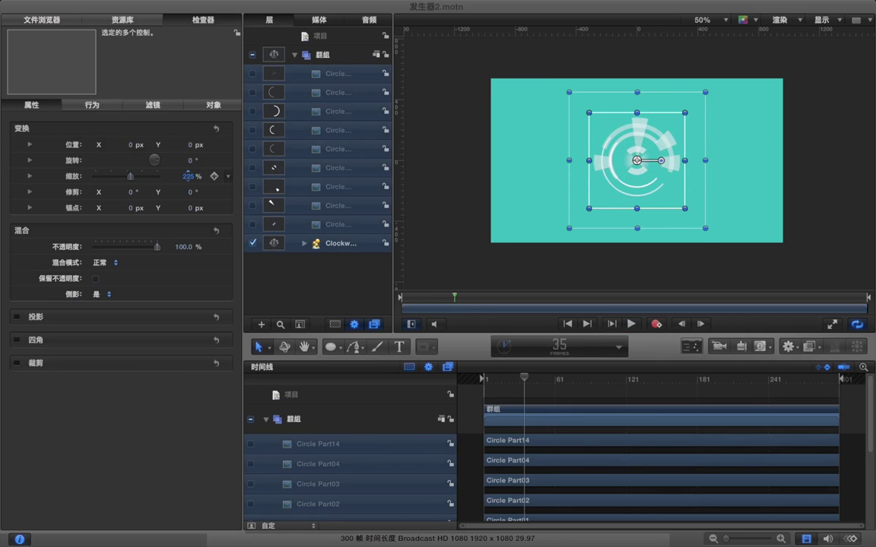
{"action": "left_click", "coordinate": [551, 379]}
{"action": "left_click", "coordinate": [528, 396]}
{"action": "key", "text": "space"}
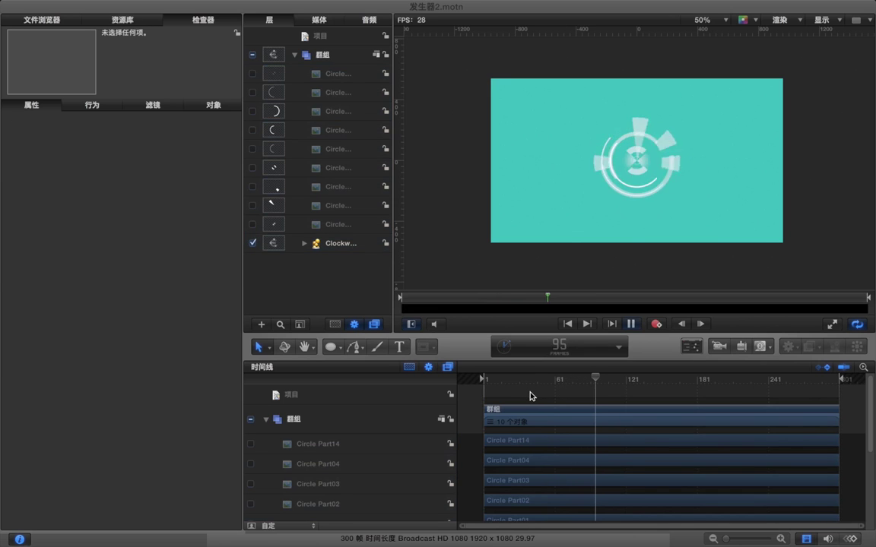
{"action": "key", "text": "space"}
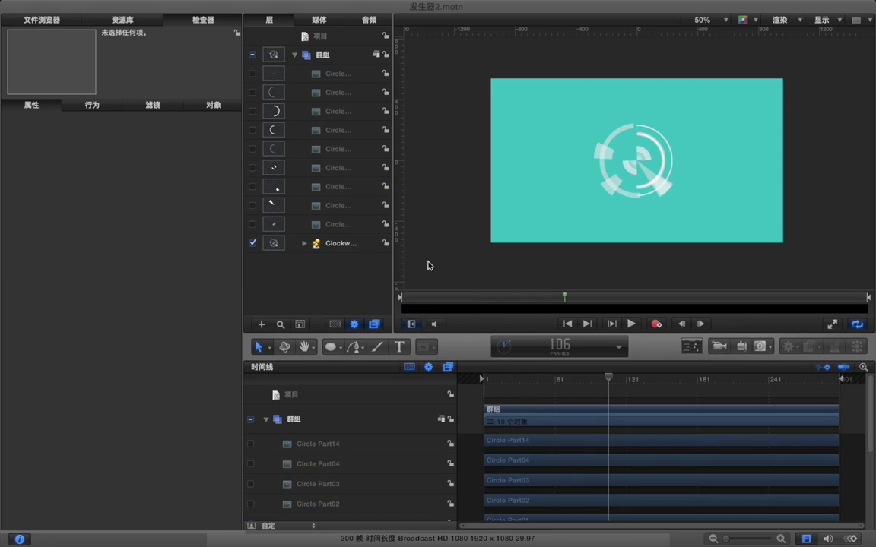
Play the Clockwork animation in an enlarged canvas fitted to the window, then restore the normal layout
{"action": "left_click", "coordinate": [295, 56]}
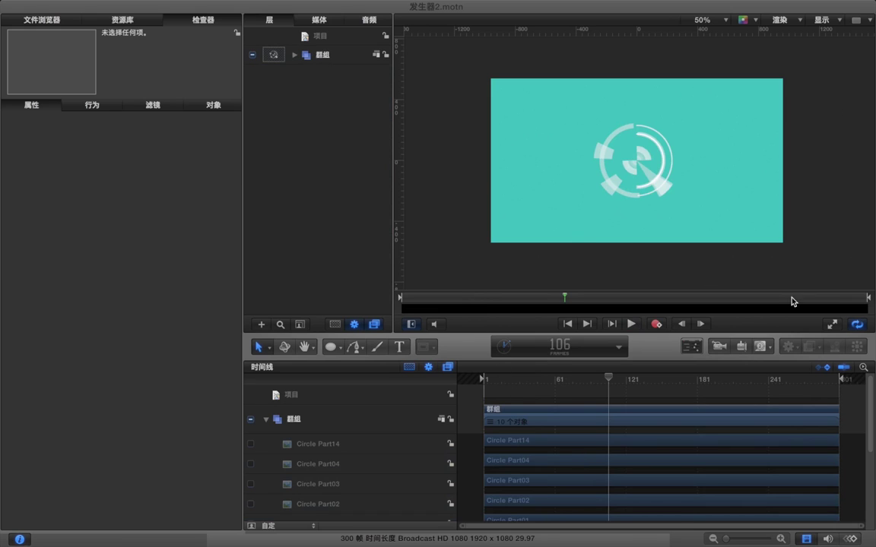
{"action": "left_click", "coordinate": [832, 324]}
{"action": "key", "text": "shift+z"}
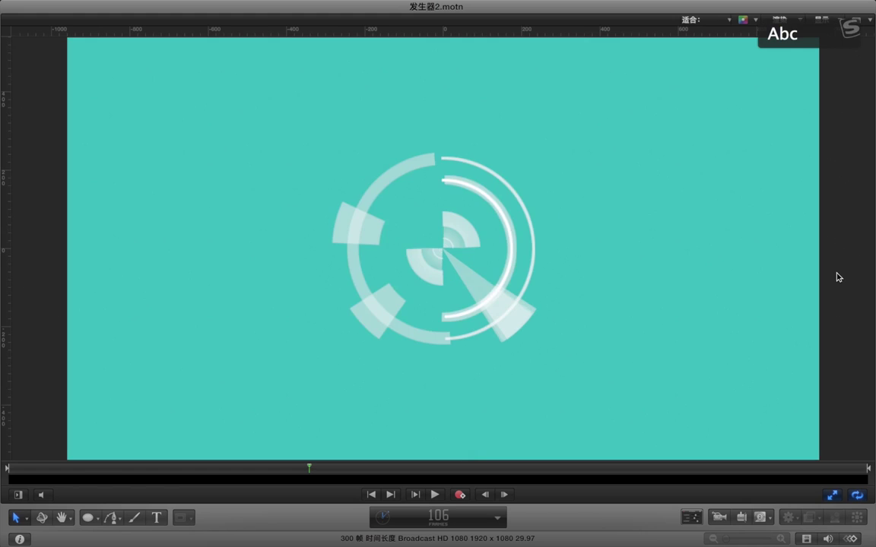
{"action": "key", "text": "space"}
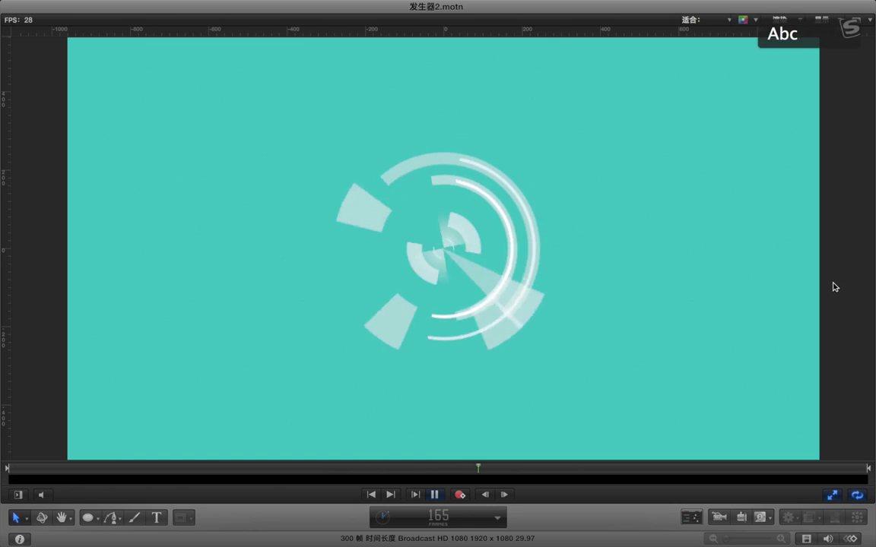
{"action": "key", "text": "space"}
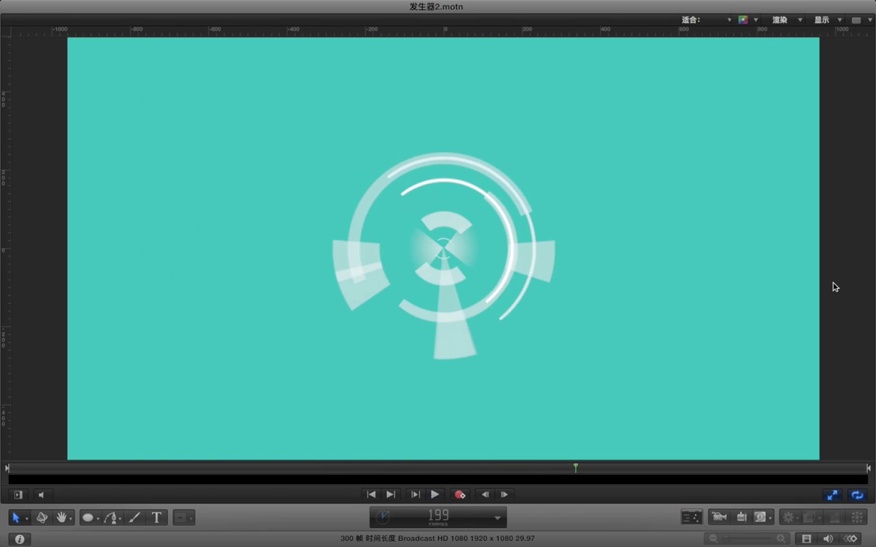
{"action": "left_click", "coordinate": [833, 495]}
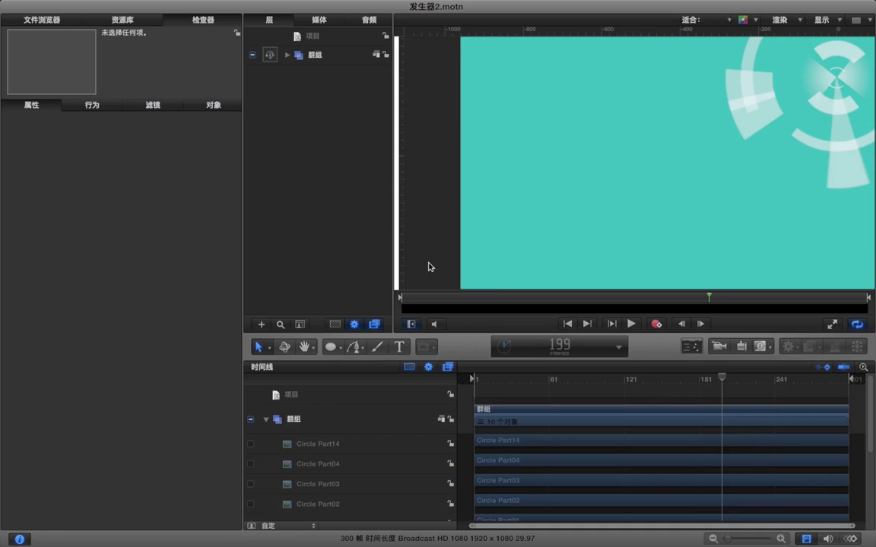
Expand the Clockwork emitter and examine its individual particle cells, including Circle Part01, Circle Part07 and Circle Part11 2
{"action": "left_click", "coordinate": [289, 56]}
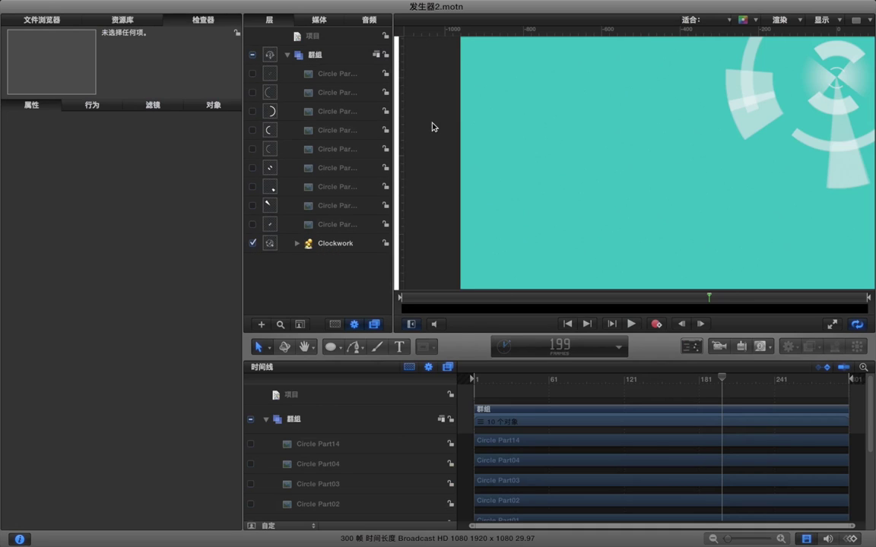
{"action": "key", "text": "shift+z"}
{"action": "left_click", "coordinate": [292, 247]}
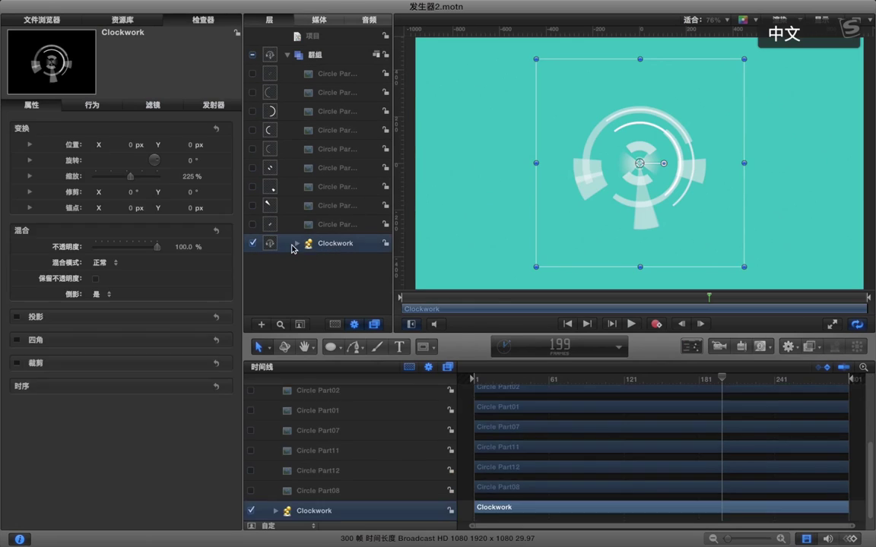
{"action": "left_click", "coordinate": [294, 244]}
{"action": "left_click", "coordinate": [338, 261]}
{"action": "scroll", "coordinate": [347, 276], "scroll_direction": "down", "scroll_amount": 1}
{"action": "scroll", "coordinate": [347, 276], "scroll_direction": "down", "scroll_amount": 5}
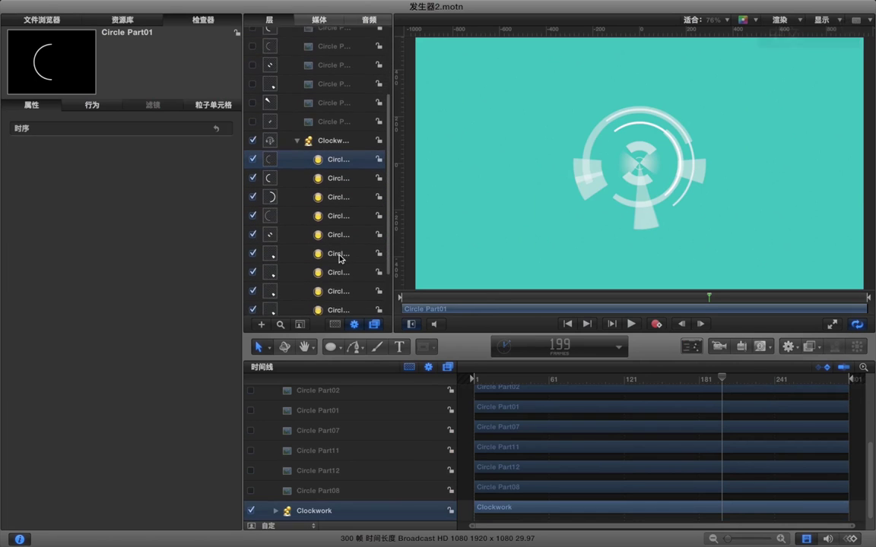
{"action": "left_click", "coordinate": [340, 199]}
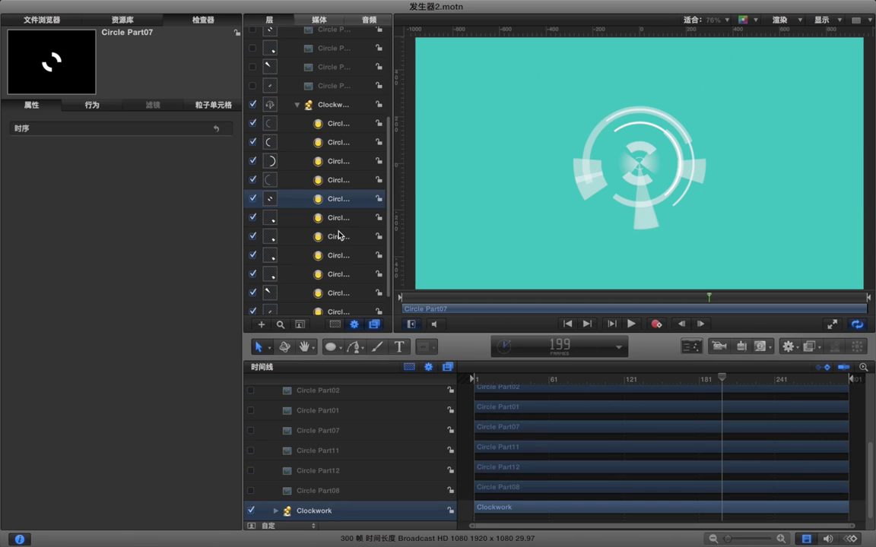
{"action": "left_click", "coordinate": [339, 237]}
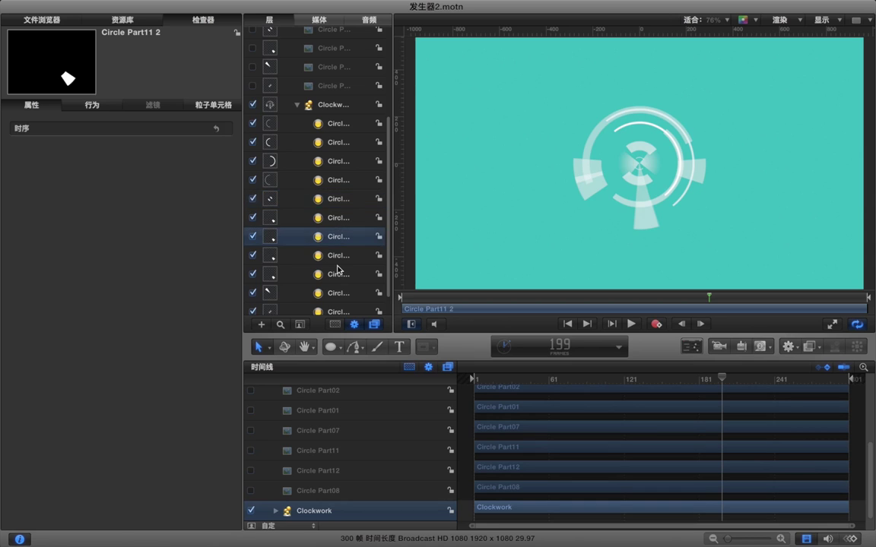
{"action": "scroll", "coordinate": [338, 237], "scroll_direction": "up", "scroll_amount": 5}
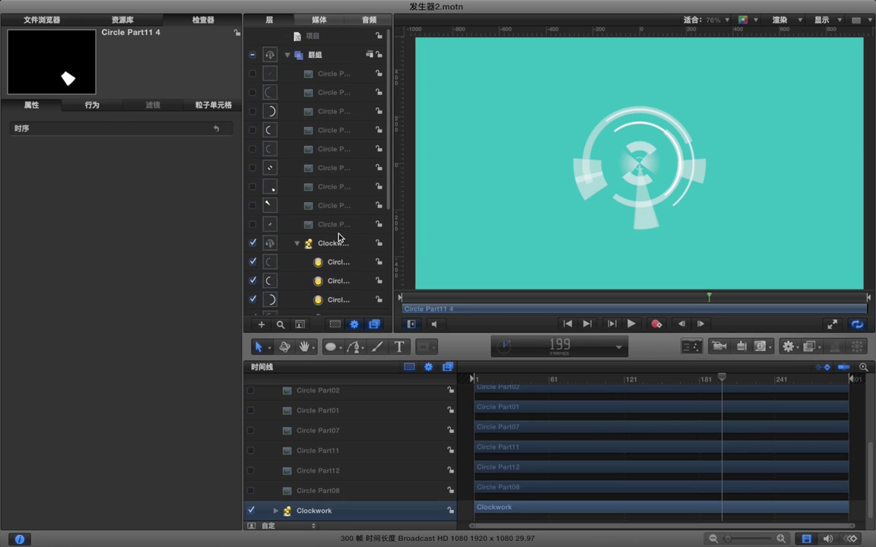
{"action": "left_click", "coordinate": [287, 55]}
{"action": "left_click", "coordinate": [323, 56]}
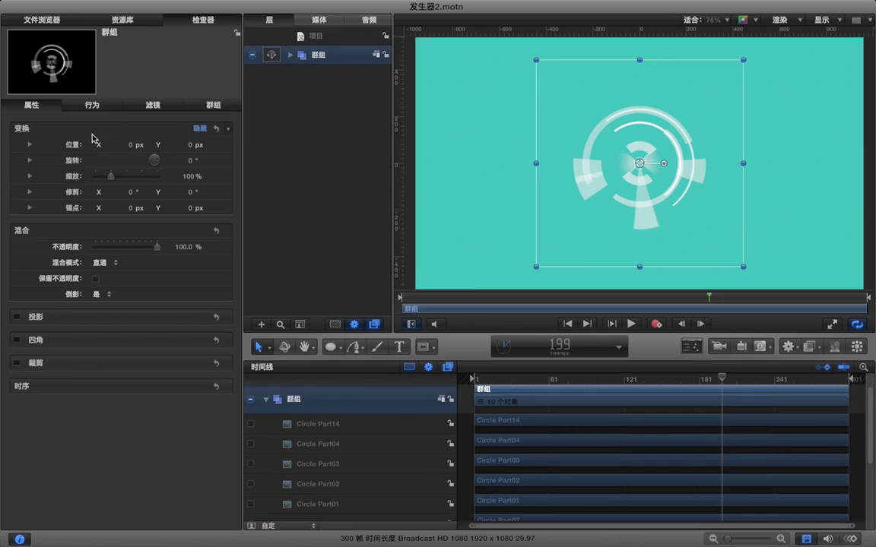
Add the Cartoon Smoke particle emitter as a new group and shift that group to start at frame 1
{"action": "left_click", "coordinate": [123, 21]}
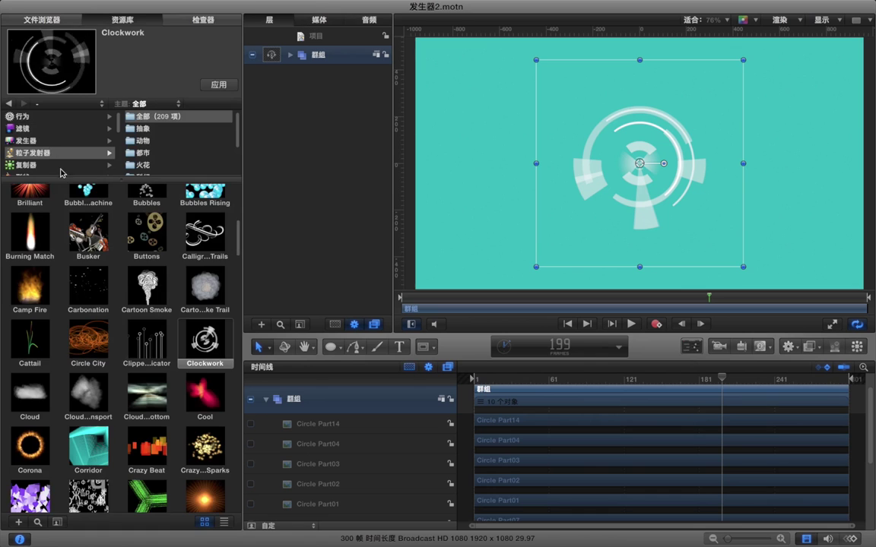
{"action": "left_click", "coordinate": [150, 307]}
{"action": "left_click_drag", "start_coordinate": [146, 291], "coordinate": [297, 55]}
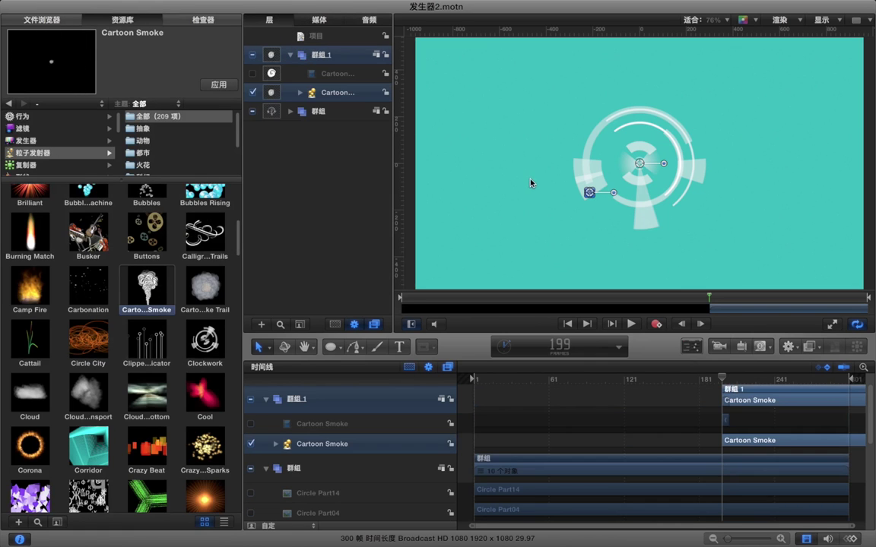
{"action": "left_click", "coordinate": [584, 399]}
{"action": "key", "text": "Home"}
{"action": "left_click_drag", "start_coordinate": [742, 395], "coordinate": [494, 402]}
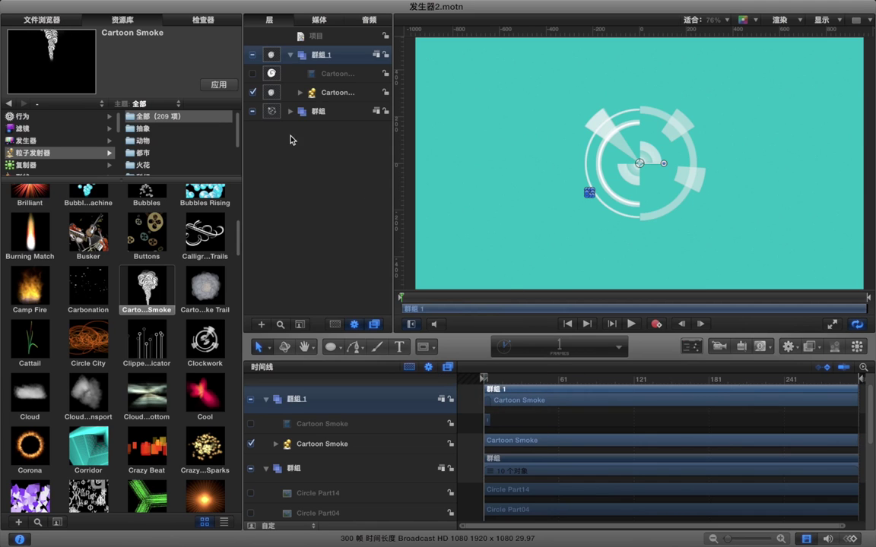
Hide the Clockwork group and play back the Cartoon Smoke animation with the canvas at 33%
{"action": "left_click", "coordinate": [254, 111]}
{"action": "key", "text": "space"}
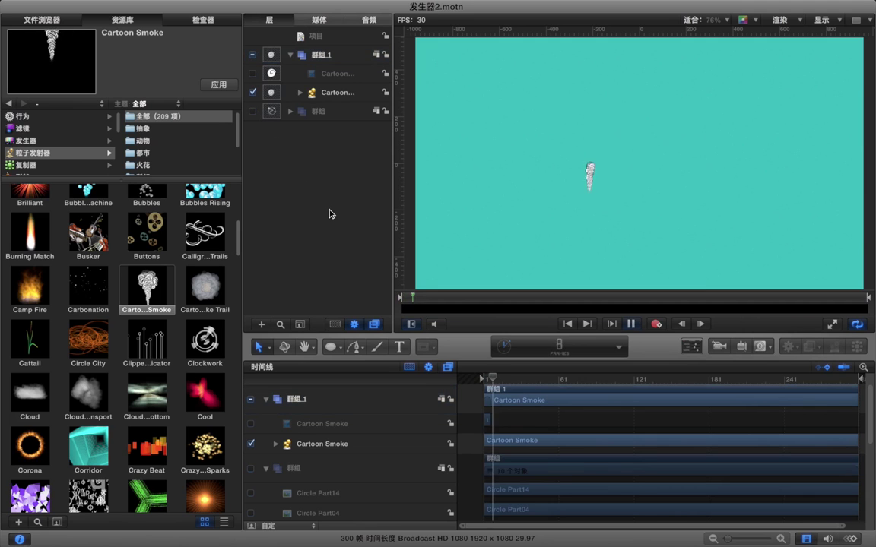
{"action": "key", "text": "space"}
{"action": "key", "text": "super+minus"}
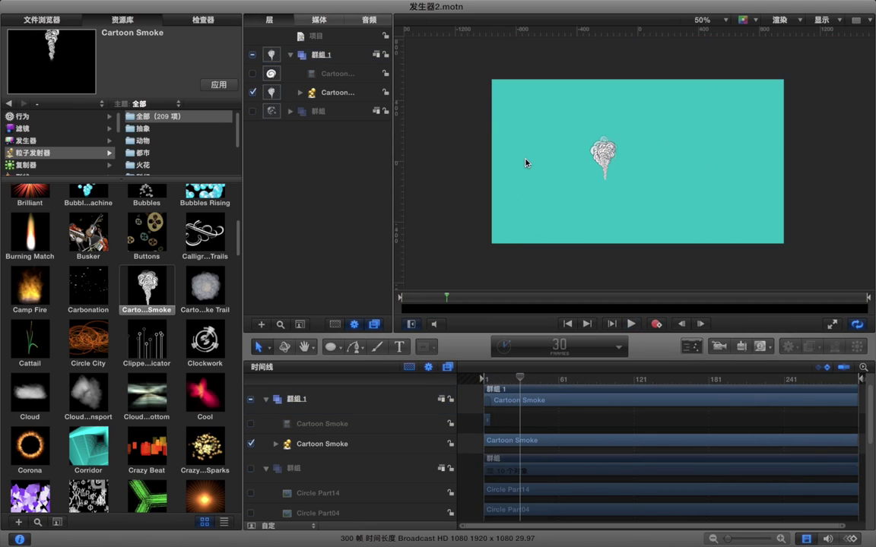
{"action": "key", "text": "super+minus"}
{"action": "key", "text": "space"}
{"action": "key", "text": "space"}
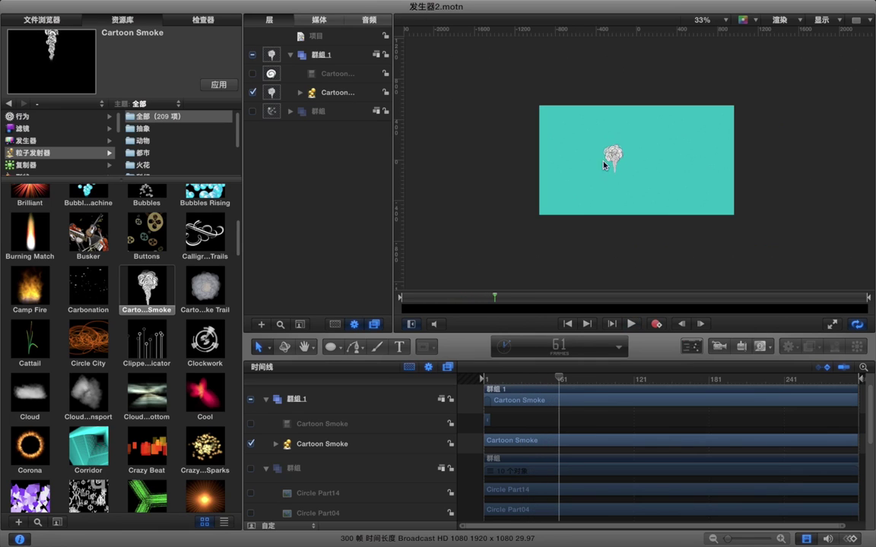
Enlarge the Cartoon Smoke group and move it to the middle of the frame
{"action": "left_click", "coordinate": [582, 391]}
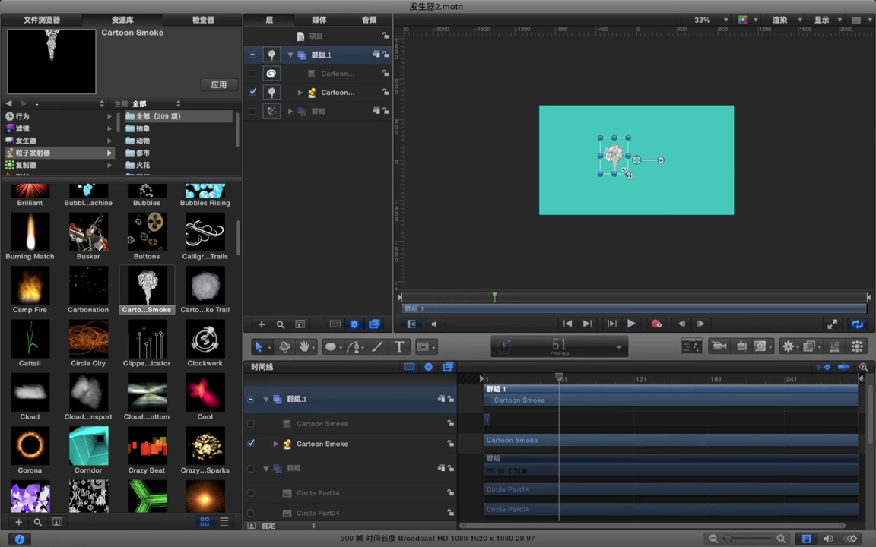
{"action": "mouse_move", "coordinate": [627, 174]}
{"action": "left_mouse_down"}
{"action": "mouse_move", "coordinate": [655, 200]}
{"action": "mouse_move", "coordinate": [636, 181]}
{"action": "mouse_move", "coordinate": [641, 176]}
{"action": "left_mouse_up"}
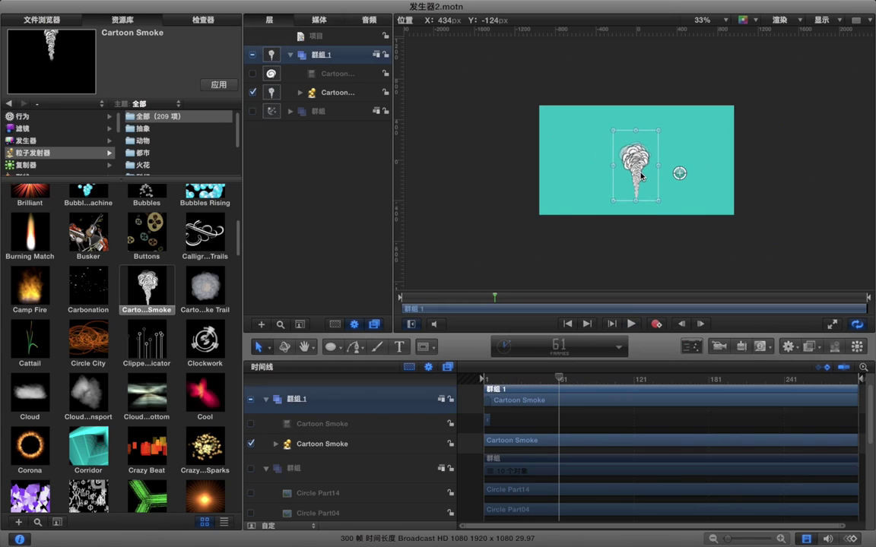
{"action": "left_click", "coordinate": [684, 259]}
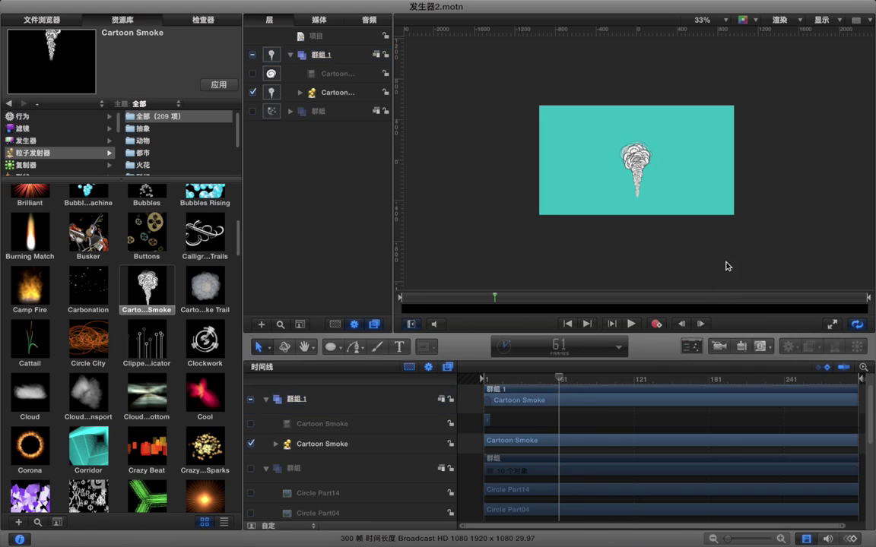
Play the Cartoon Smoke animation in an enlarged canvas fitted to the window, and restore the normal layout
{"action": "key", "text": "shift+z"}
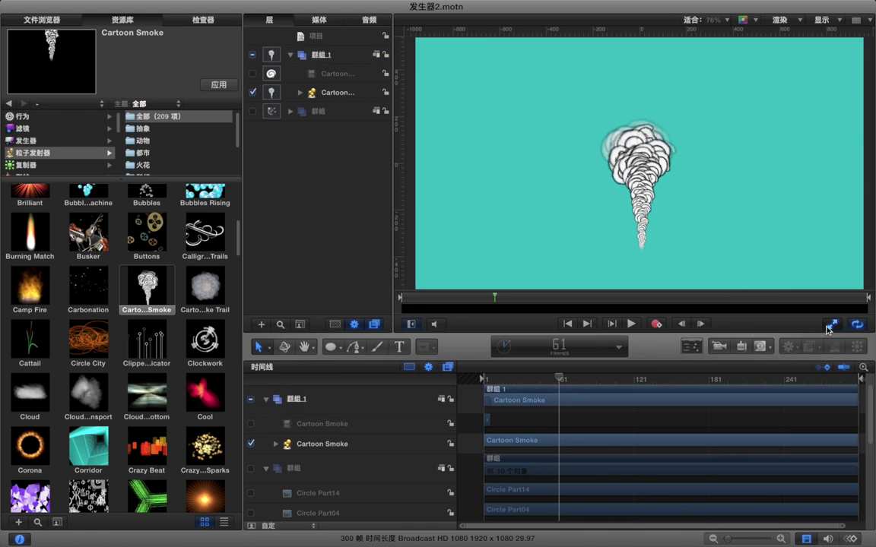
{"action": "key", "text": "F8"}
{"action": "key", "text": "space"}
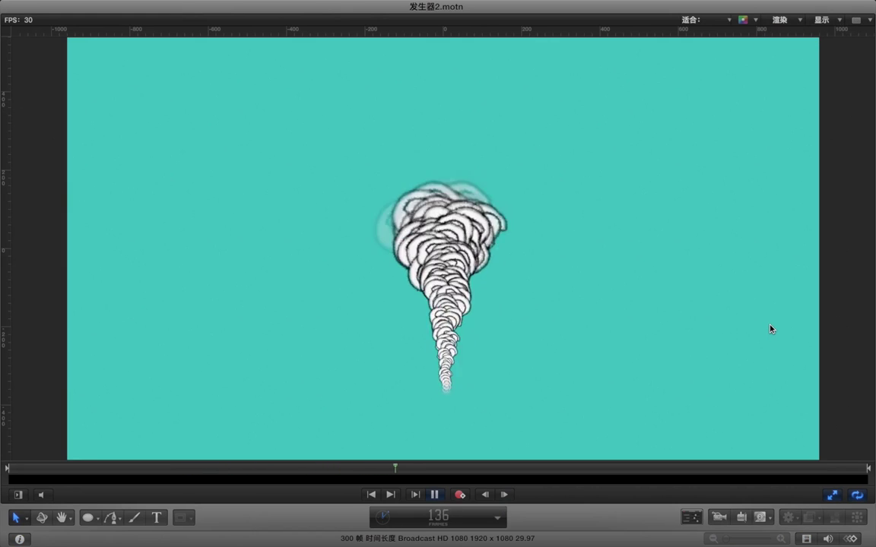
{"action": "key", "text": "shift"}
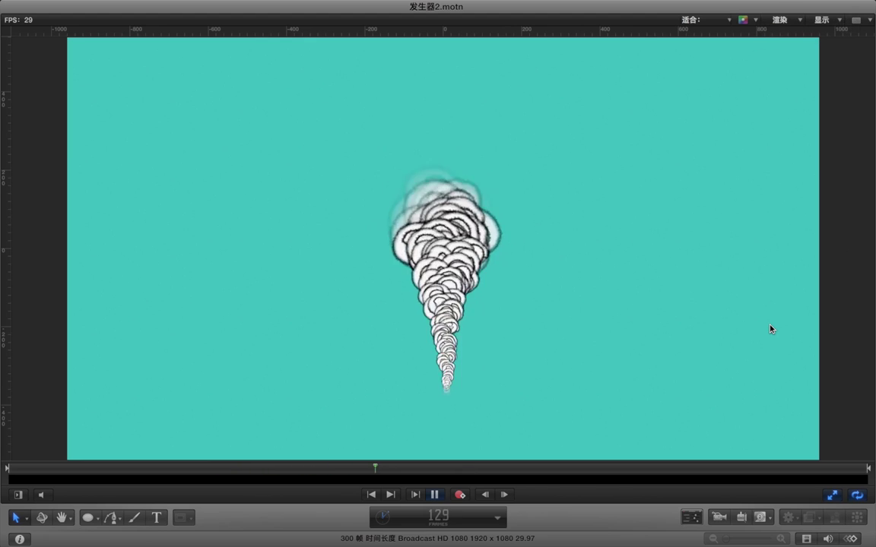
{"action": "key", "text": "shift"}
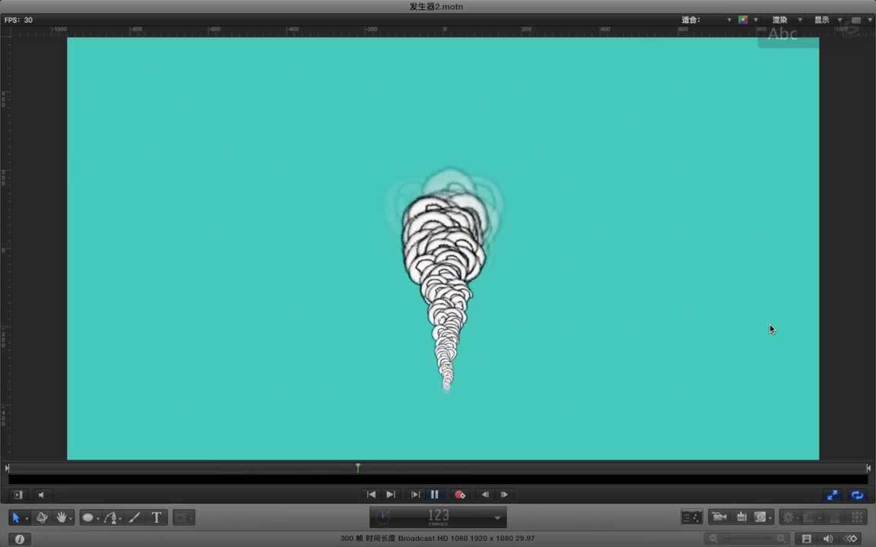
{"action": "key", "text": "shift"}
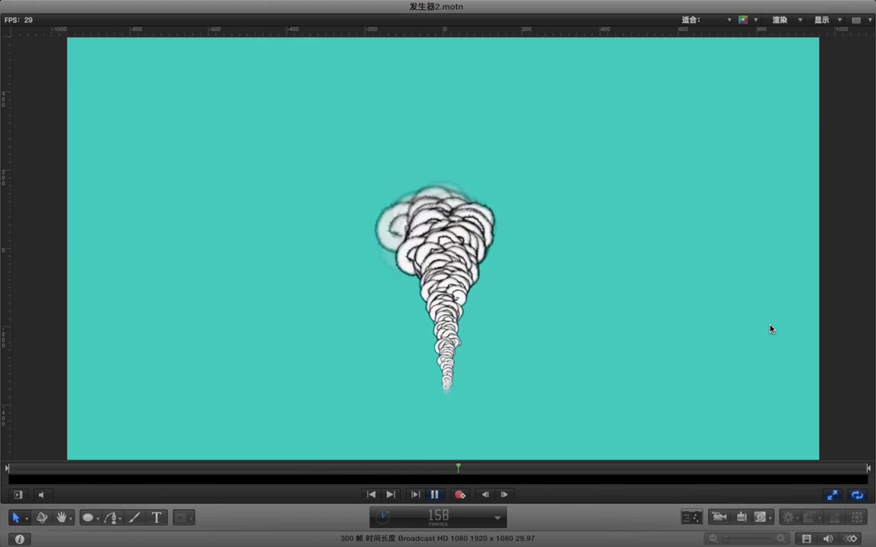
{"action": "key", "text": "space"}
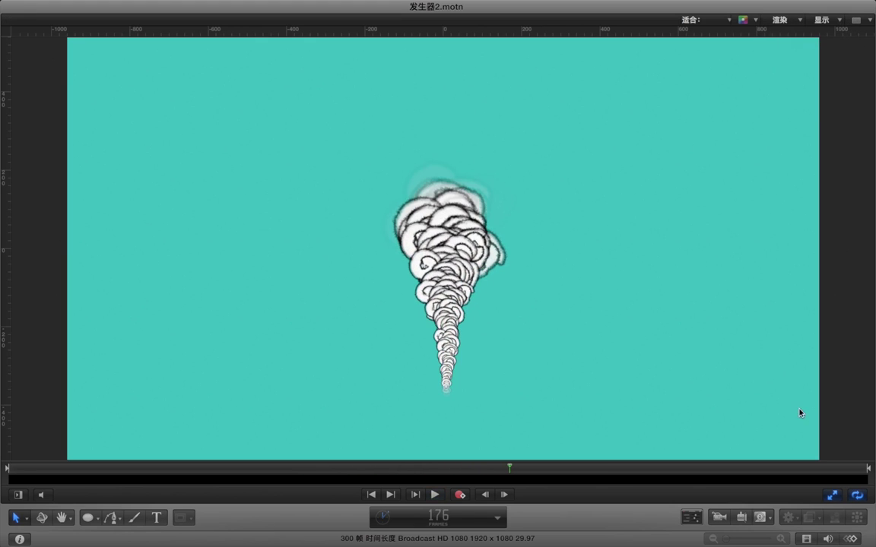
{"action": "left_click", "coordinate": [831, 496]}
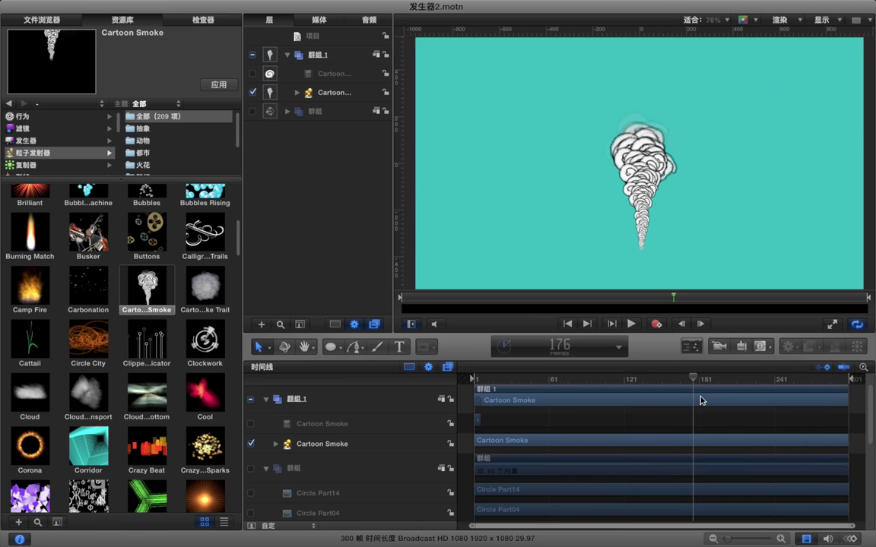
Inspect the Cartoon Smoke emitter's settings, down to its particle source
{"action": "left_click", "coordinate": [354, 93]}
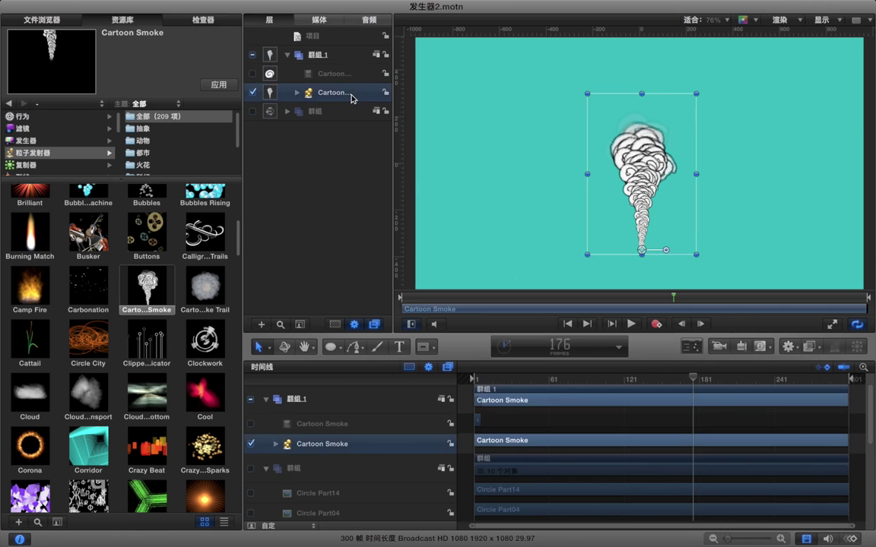
{"action": "left_click", "coordinate": [203, 25]}
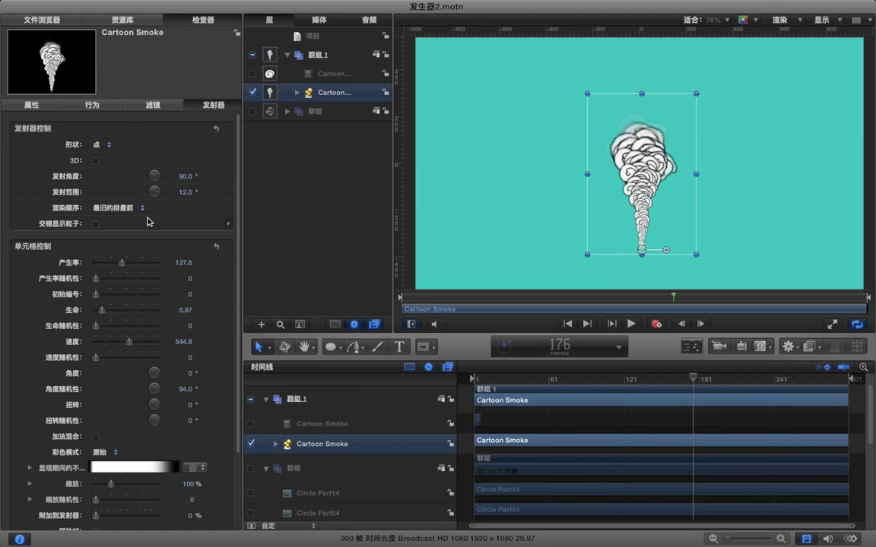
{"action": "scroll", "coordinate": [149, 221], "scroll_direction": "down", "scroll_amount": 5}
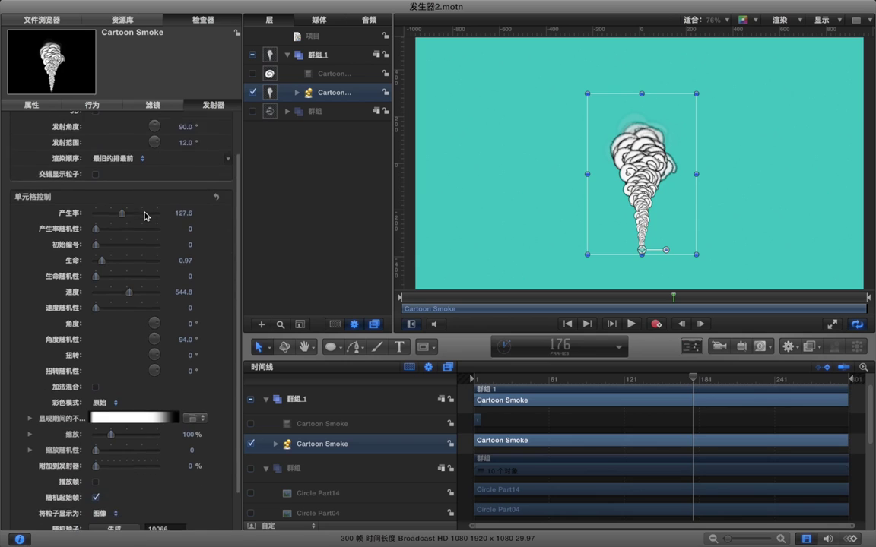
{"action": "left_click", "coordinate": [102, 510]}
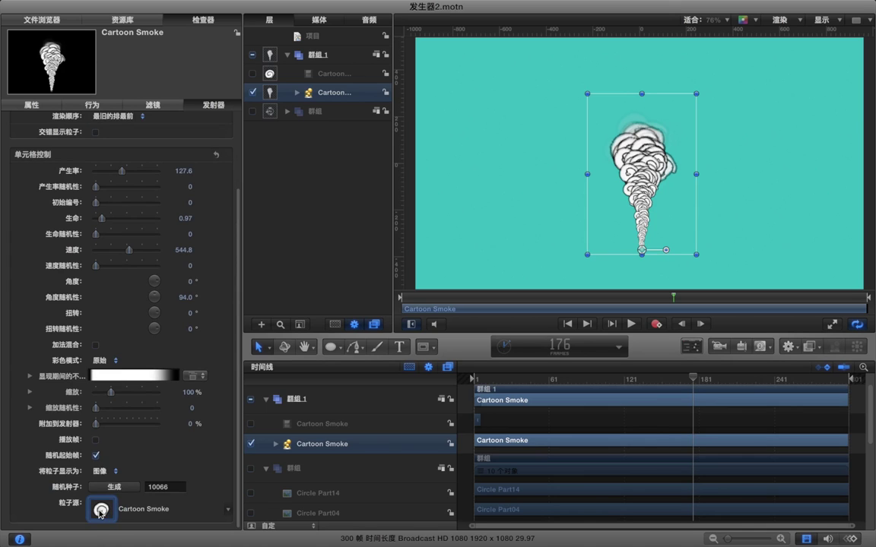
Add a new group above 群组 1 and draw a small circle about 46 px in diameter beside the smoke
{"action": "left_click", "coordinate": [303, 149]}
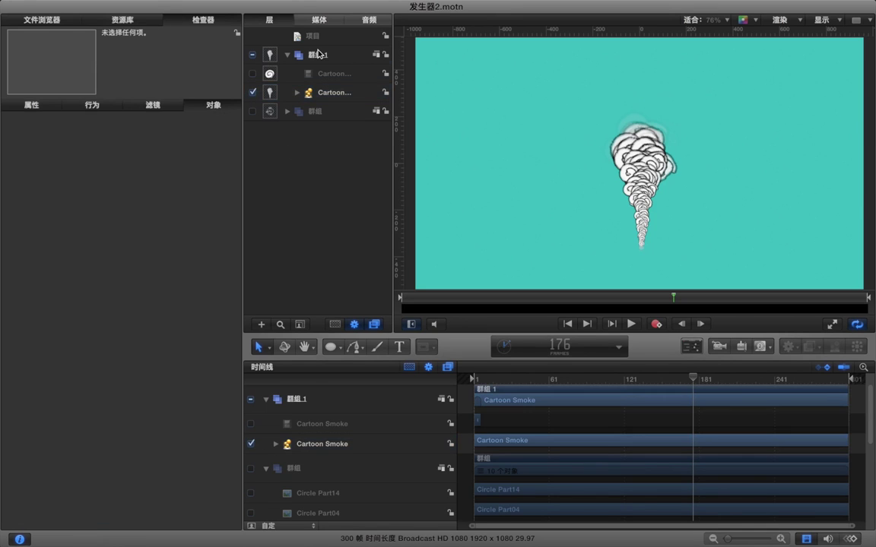
{"action": "left_click", "coordinate": [289, 53]}
{"action": "left_click", "coordinate": [339, 353]}
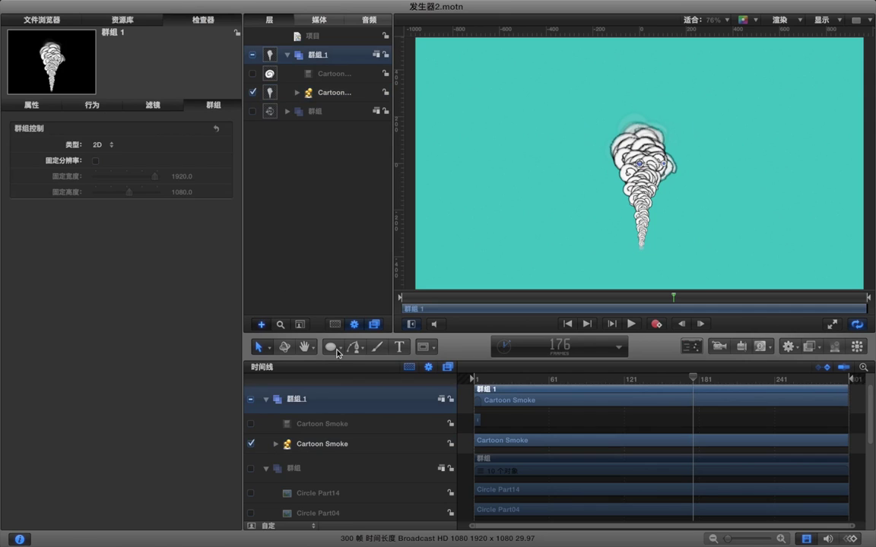
{"action": "left_click_drag", "start_coordinate": [333, 352], "coordinate": [371, 385]}
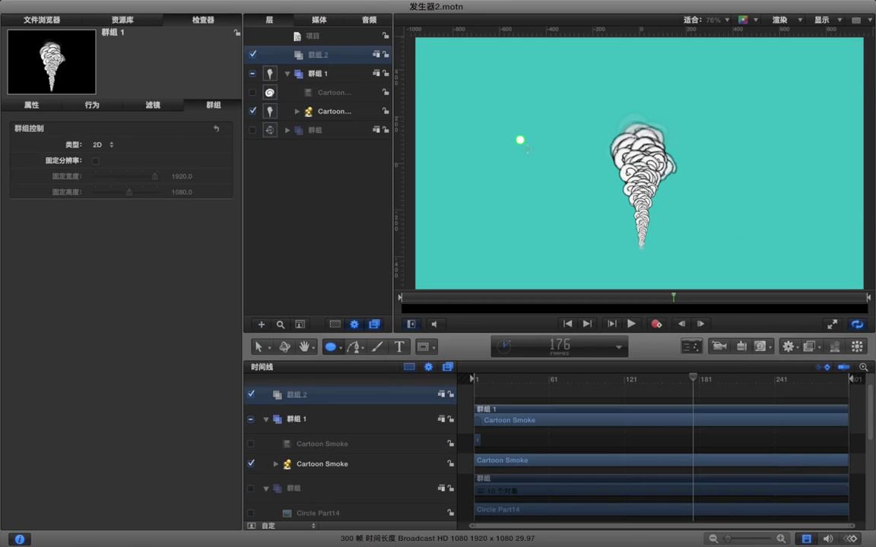
{"action": "left_click_drag", "start_coordinate": [526, 145], "coordinate": [526, 145]}
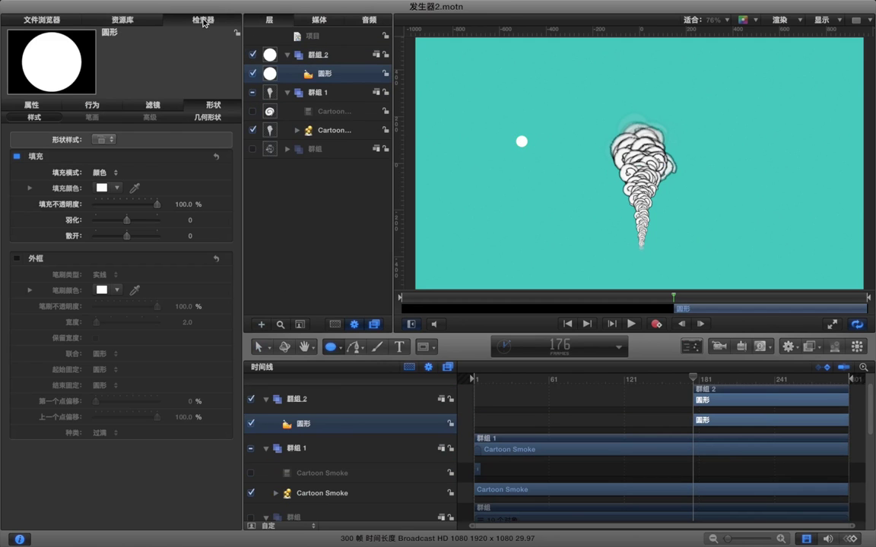
Set the circle's fill colour to salmon pink using the pencil swatches
{"action": "left_click", "coordinate": [209, 117]}
{"action": "left_click", "coordinate": [34, 117]}
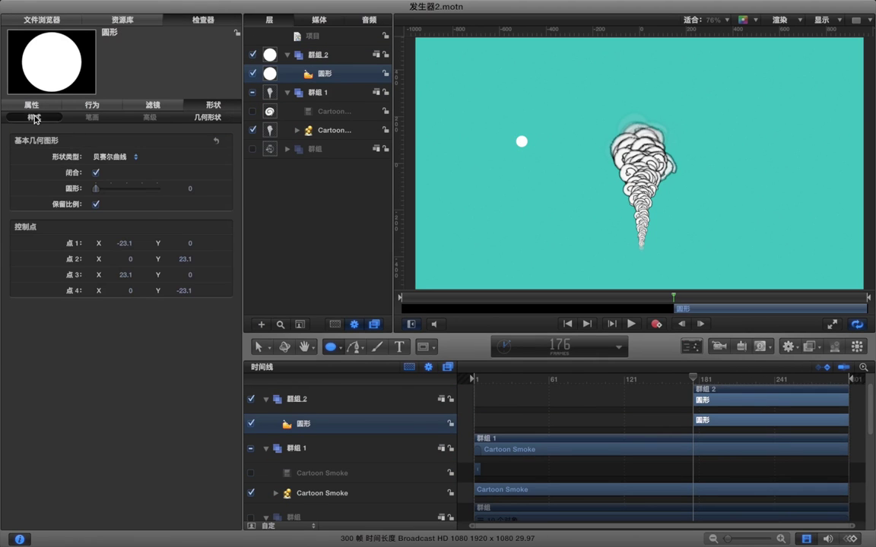
{"action": "left_click", "coordinate": [101, 187]}
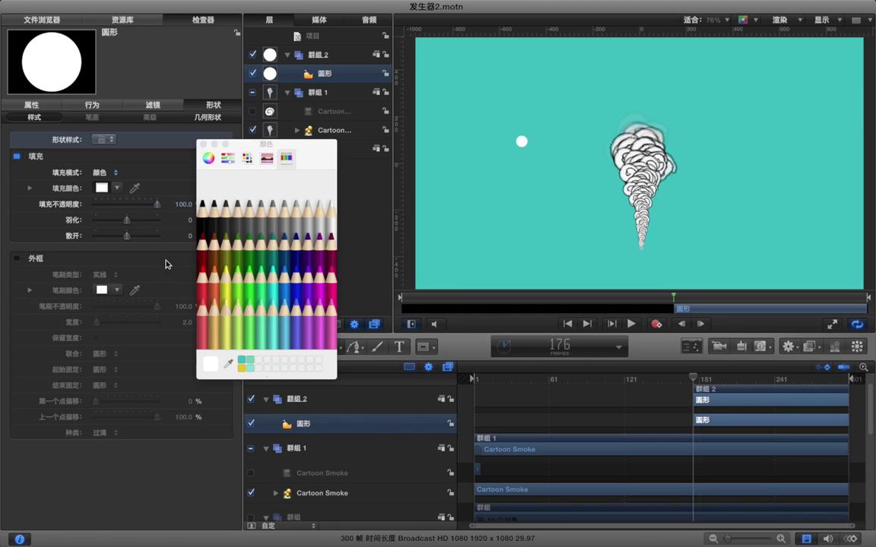
{"action": "left_click", "coordinate": [202, 323]}
{"action": "left_click", "coordinate": [203, 144]}
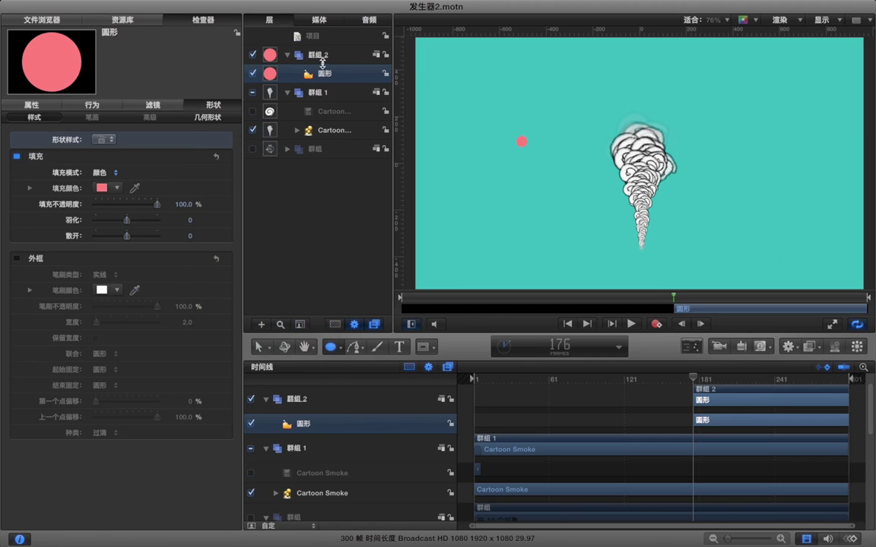
Replace the Cartoon Smoke emitter's particle source with the pink circle shape (圆形)
{"action": "left_click", "coordinate": [329, 131]}
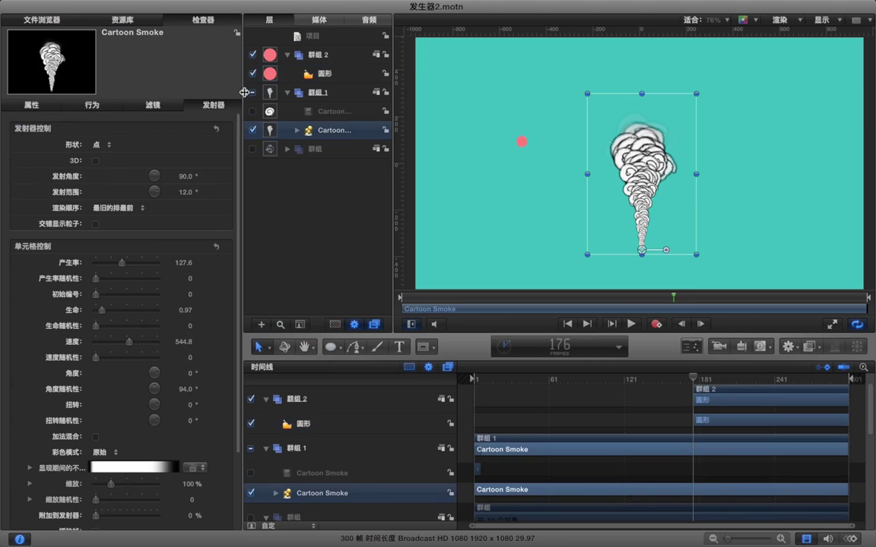
{"action": "scroll", "coordinate": [148, 299], "scroll_direction": "down", "scroll_amount": 5}
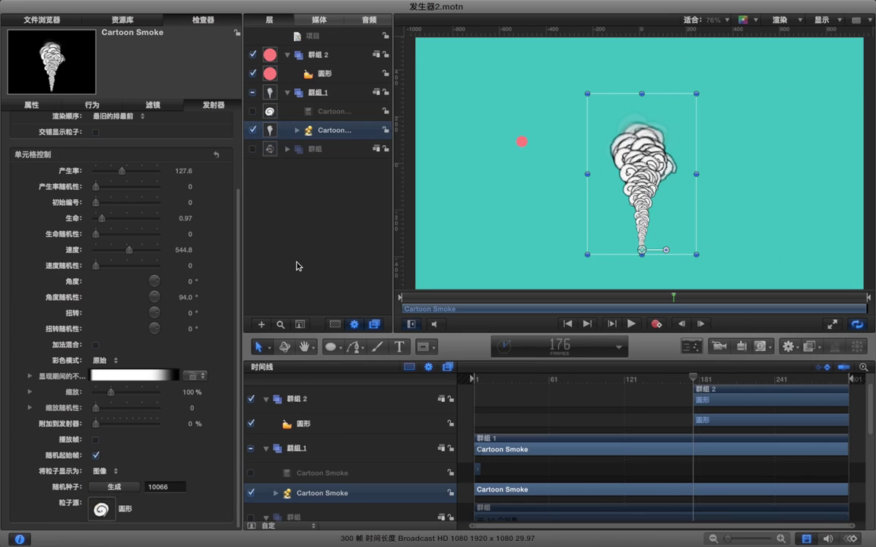
{"action": "left_click", "coordinate": [304, 237]}
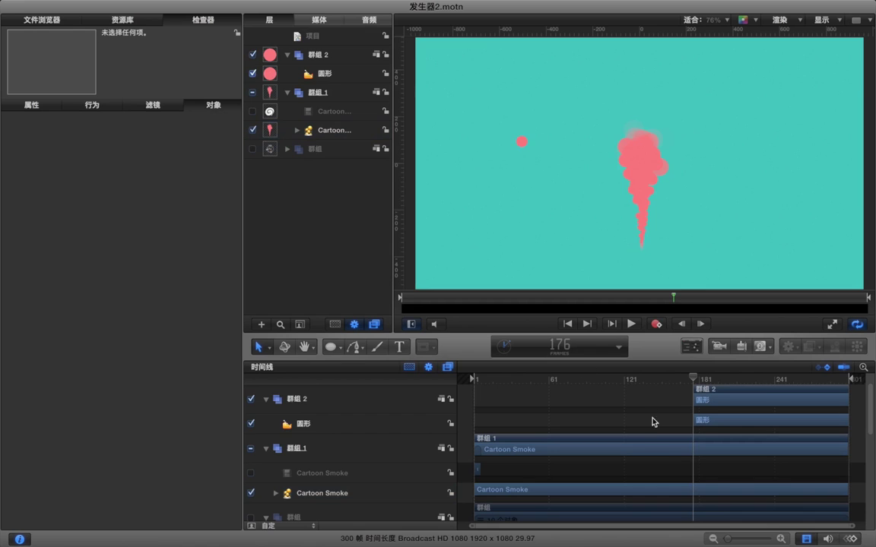
Extend the circle back to start at frame 1 and hide the circle layer
{"action": "left_click_drag", "start_coordinate": [694, 391], "coordinate": [459, 381]}
{"action": "left_click", "coordinate": [487, 227]}
Play the pink smoke animation in the normal and enlarged canvas, and restore the normal layout
{"action": "key", "text": "space"}
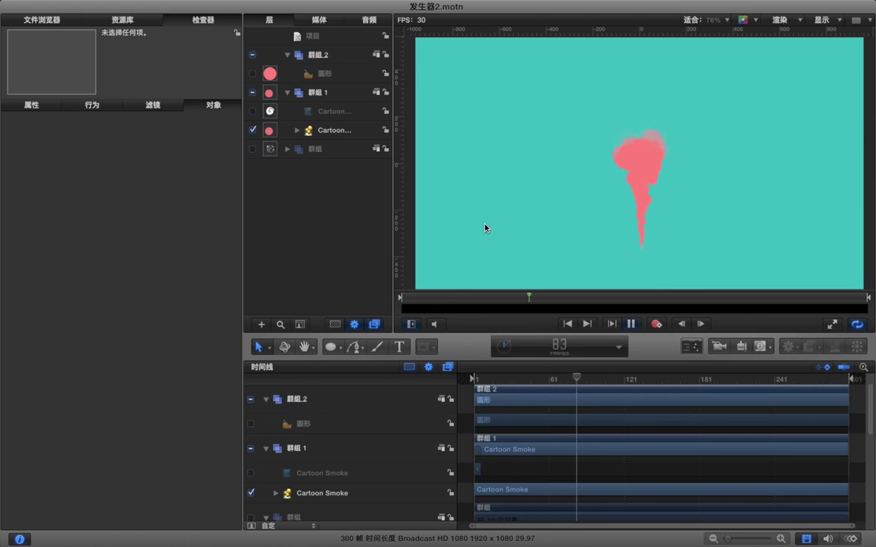
{"action": "key", "text": "space"}
{"action": "left_click", "coordinate": [832, 324]}
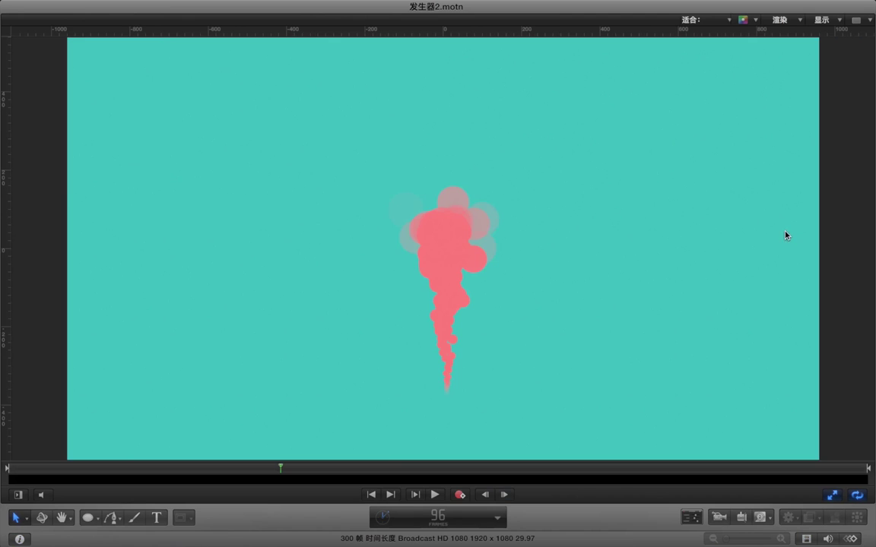
{"action": "key", "text": "space"}
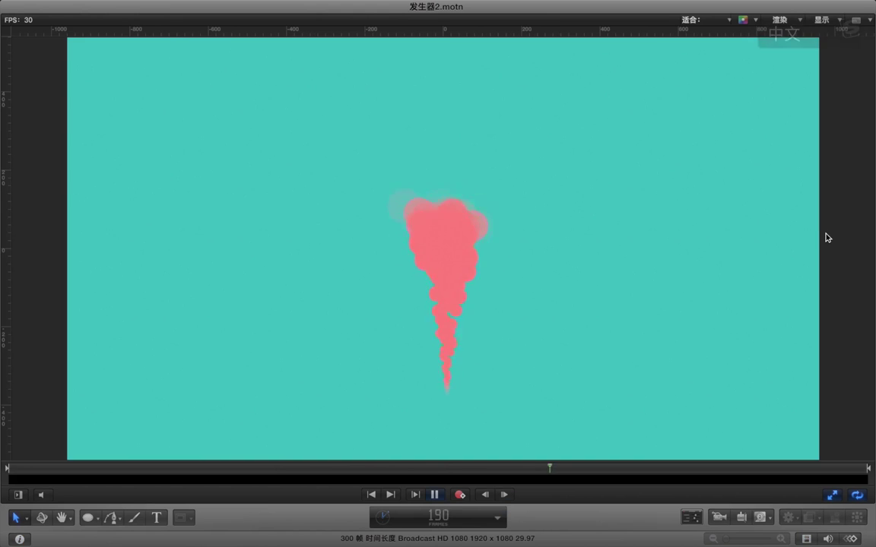
{"action": "key", "text": "space"}
{"action": "left_click", "coordinate": [834, 495]}
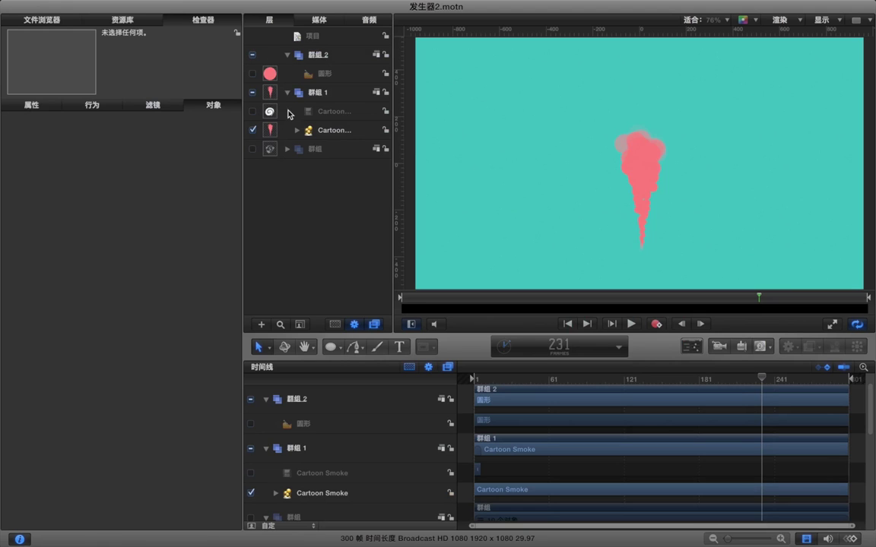
Collapse and hide the smoke group 群组 1, and add a new empty group above 群组 2
{"action": "left_click", "coordinate": [287, 93]}
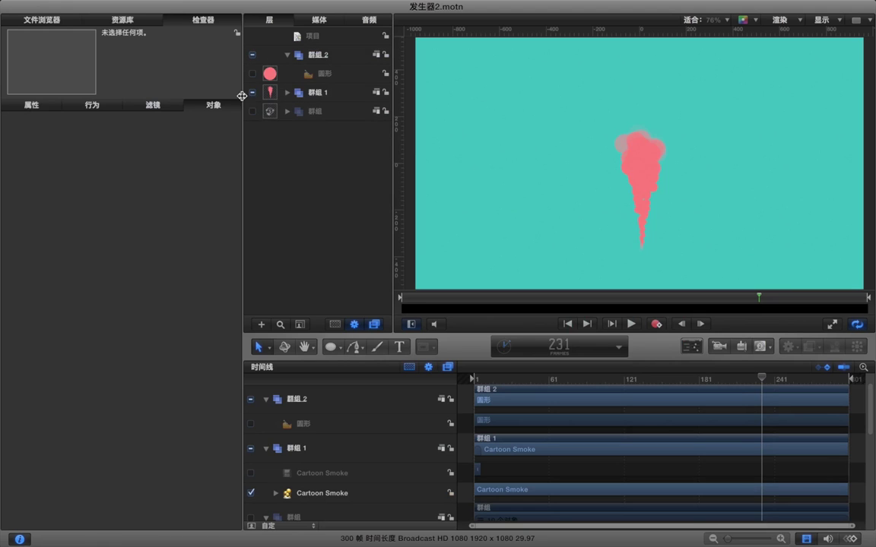
{"action": "left_click", "coordinate": [252, 92]}
{"action": "left_click", "coordinate": [337, 56]}
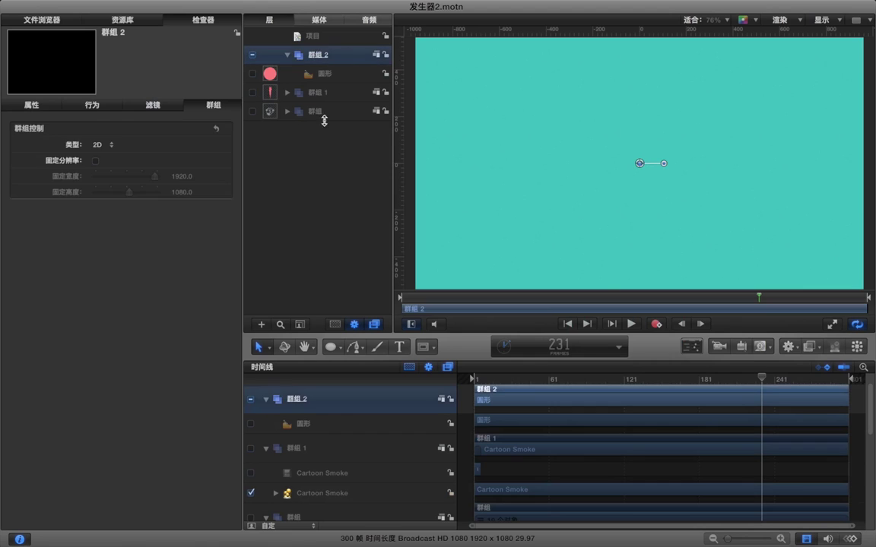
{"action": "left_click", "coordinate": [262, 325]}
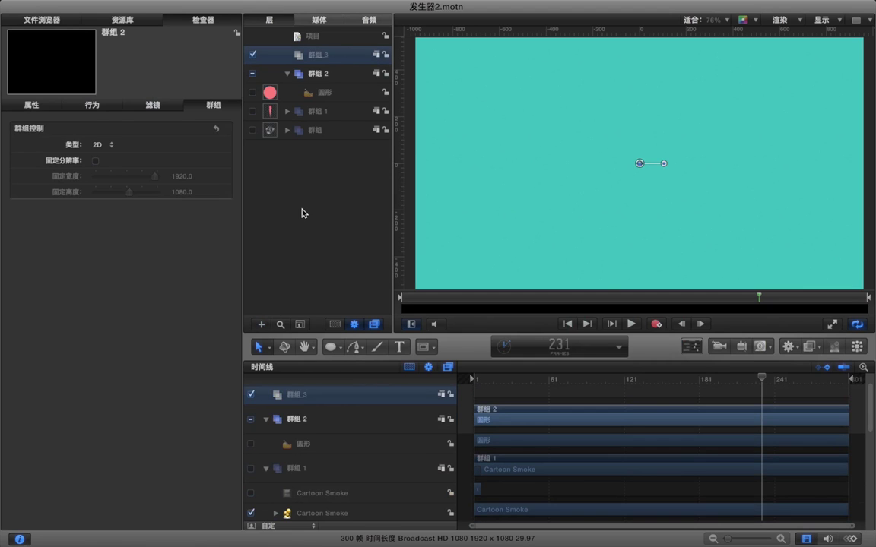
Browse the library's particle emitters and preview Feather Ball
{"action": "left_click", "coordinate": [136, 22]}
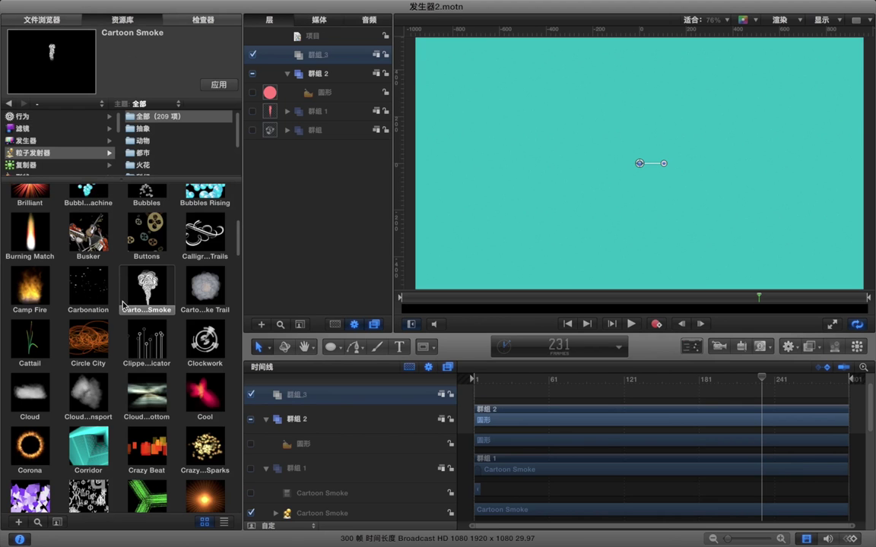
{"action": "scroll", "coordinate": [140, 287], "scroll_direction": "up", "scroll_amount": 2}
{"action": "scroll", "coordinate": [140, 287], "scroll_direction": "up", "scroll_amount": 4}
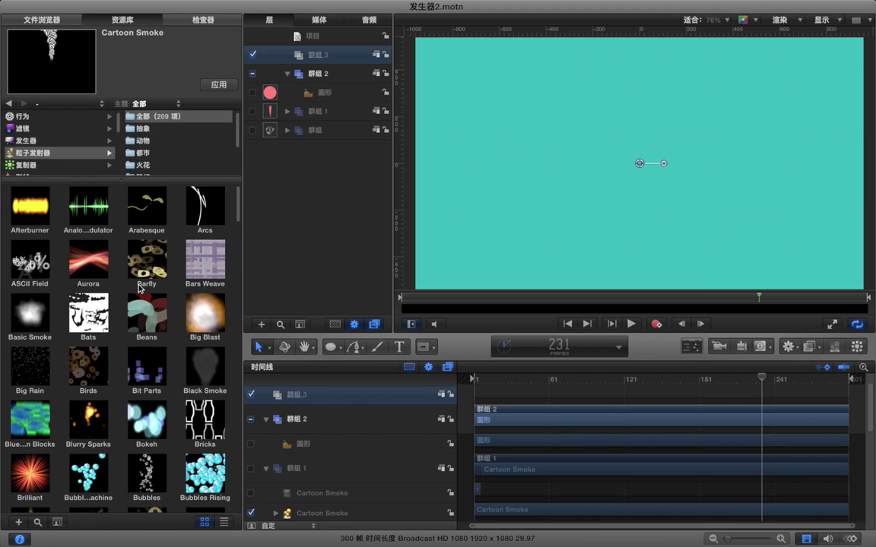
{"action": "scroll", "coordinate": [139, 287], "scroll_direction": "down", "scroll_amount": 4}
{"action": "scroll", "coordinate": [139, 286], "scroll_direction": "down", "scroll_amount": 10}
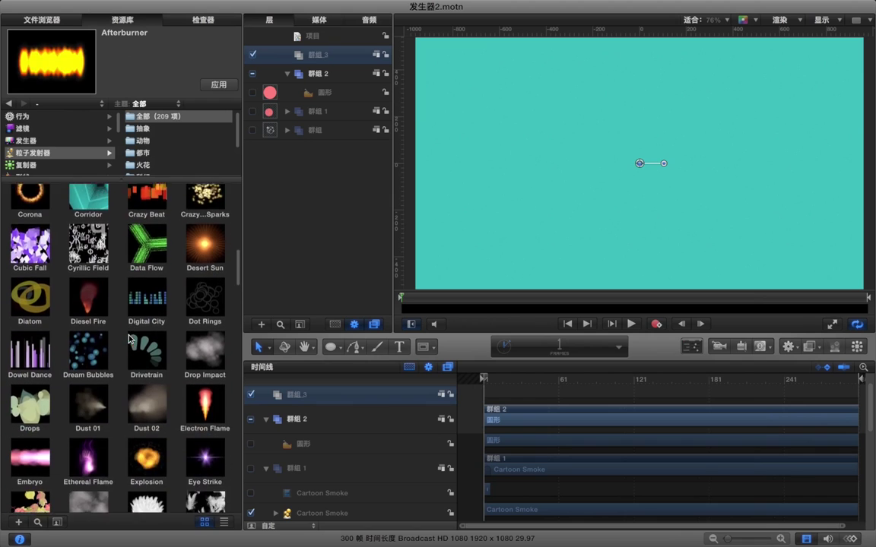
{"action": "left_click", "coordinate": [156, 376]}
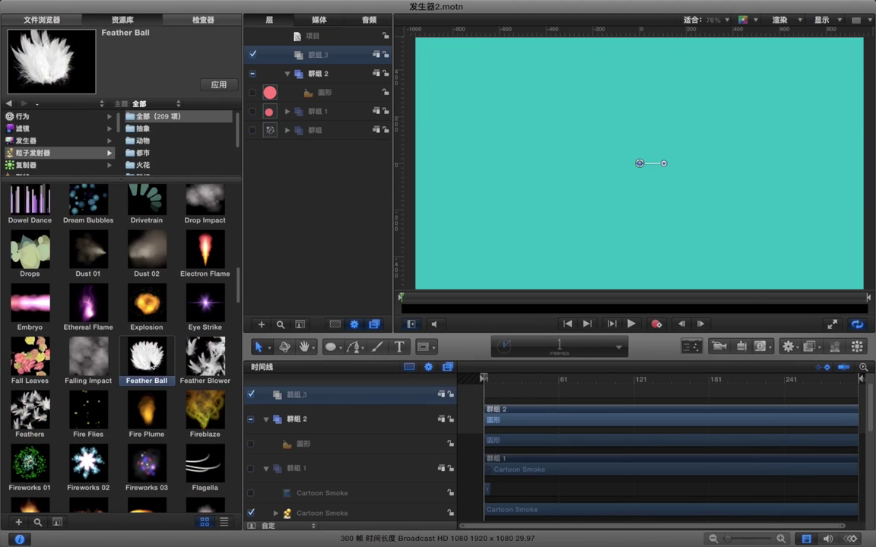
Add the Feather Ball emitter from the library to 群组 3 and play its animation
{"action": "scroll", "coordinate": [152, 358], "scroll_direction": "down", "scroll_amount": 1}
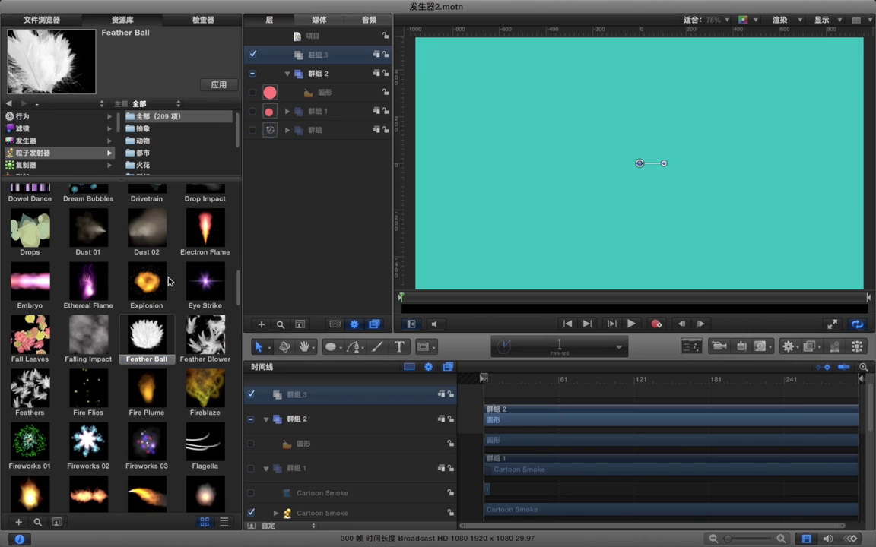
{"action": "left_click_drag", "start_coordinate": [141, 327], "coordinate": [302, 57]}
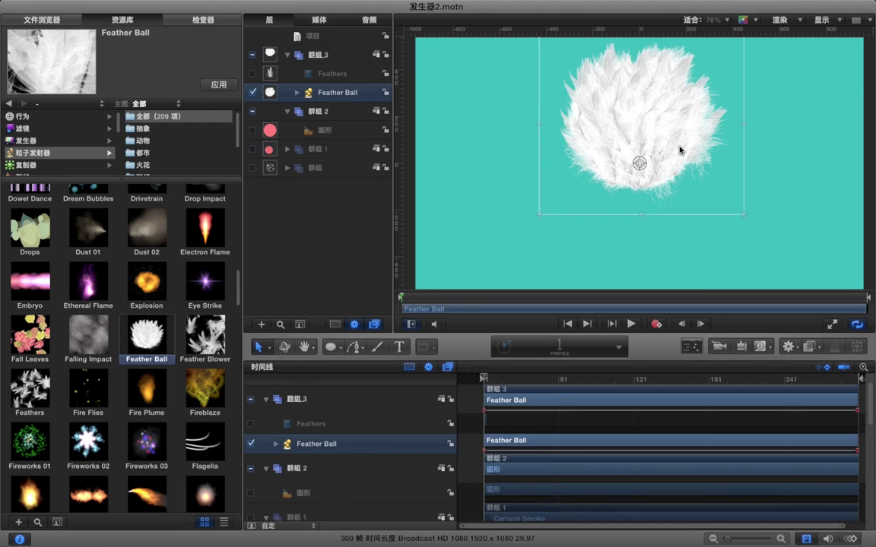
{"action": "left_click", "coordinate": [789, 203]}
{"action": "key", "text": "space"}
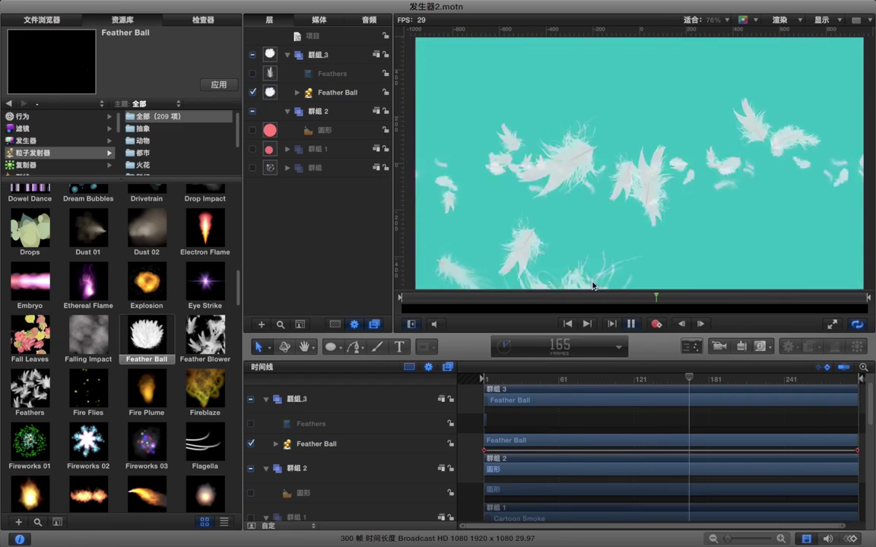
{"action": "key", "text": "space"}
Replace the Feather Ball emitter's particle source with the circle from 群组 2, with the playhead at frame 1
{"action": "left_click", "coordinate": [383, 444]}
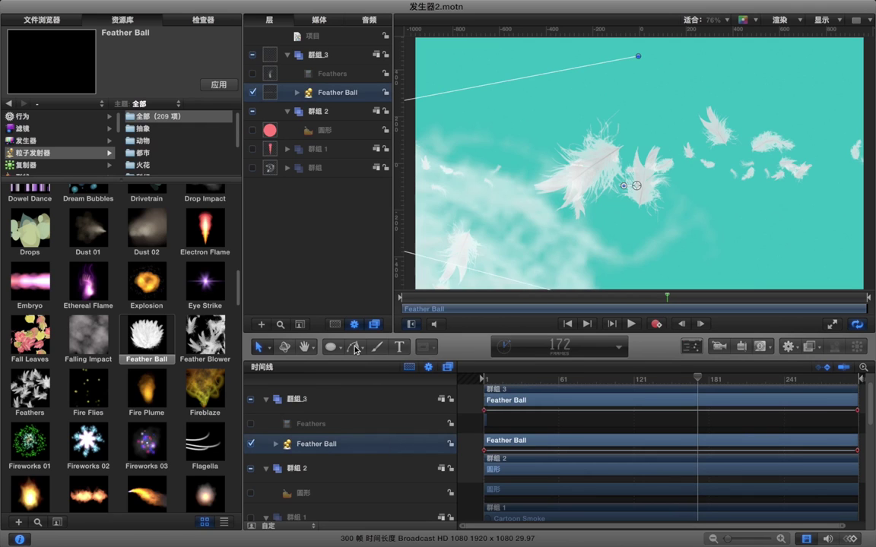
{"action": "left_click", "coordinate": [202, 21]}
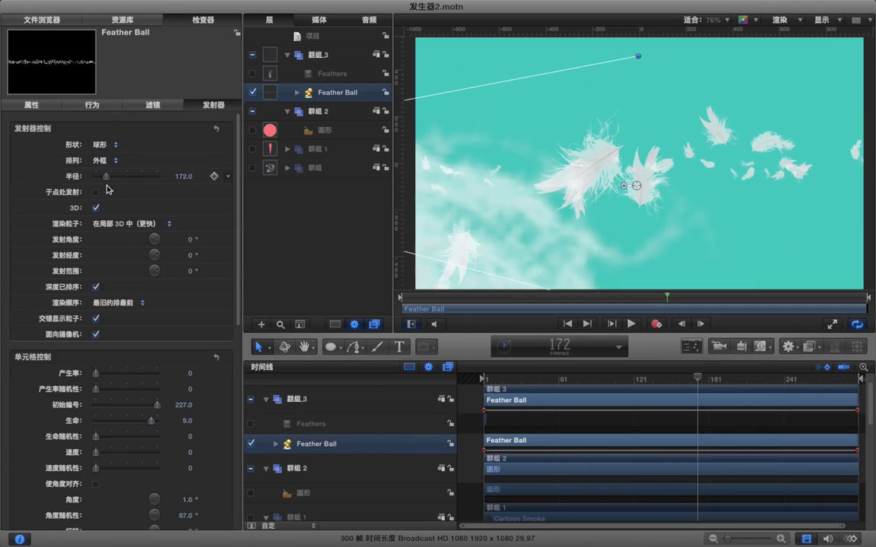
{"action": "scroll", "coordinate": [126, 266], "scroll_direction": "down", "scroll_amount": 3}
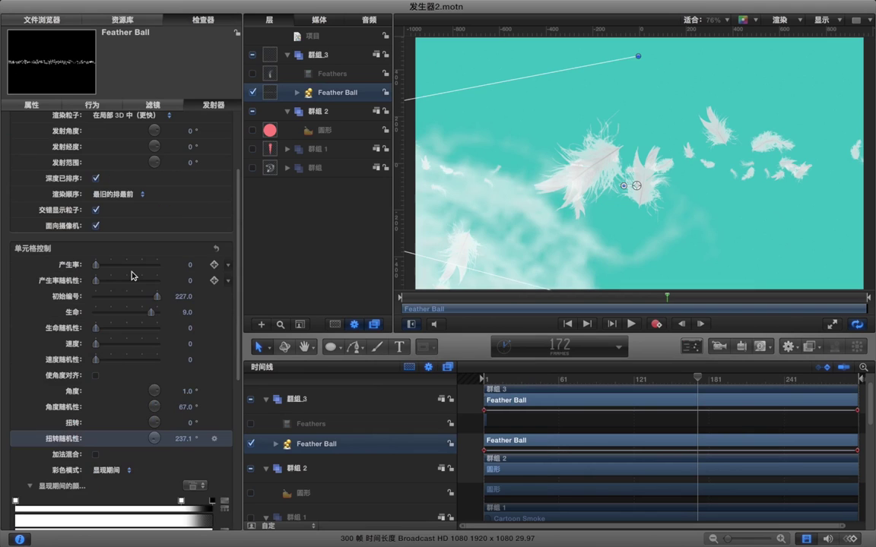
{"action": "scroll", "coordinate": [132, 274], "scroll_direction": "down", "scroll_amount": 3}
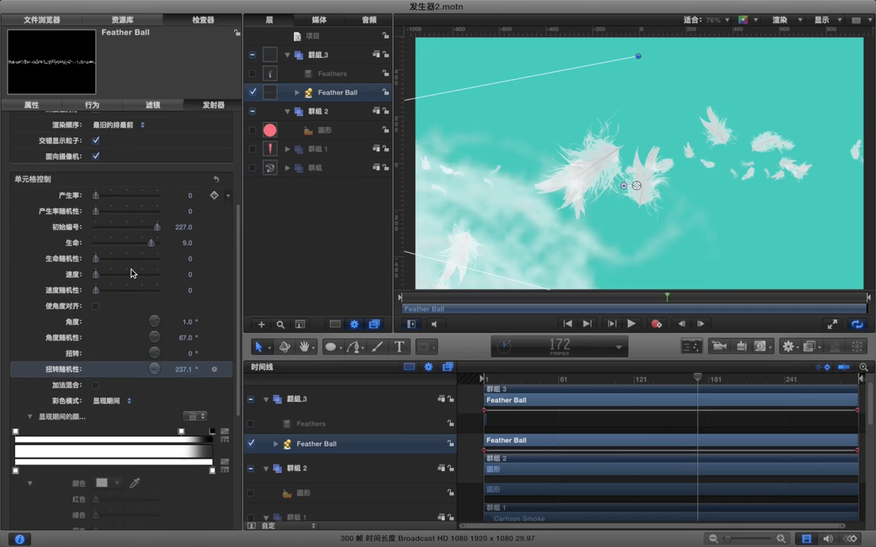
{"action": "scroll", "coordinate": [131, 274], "scroll_direction": "down", "scroll_amount": 5}
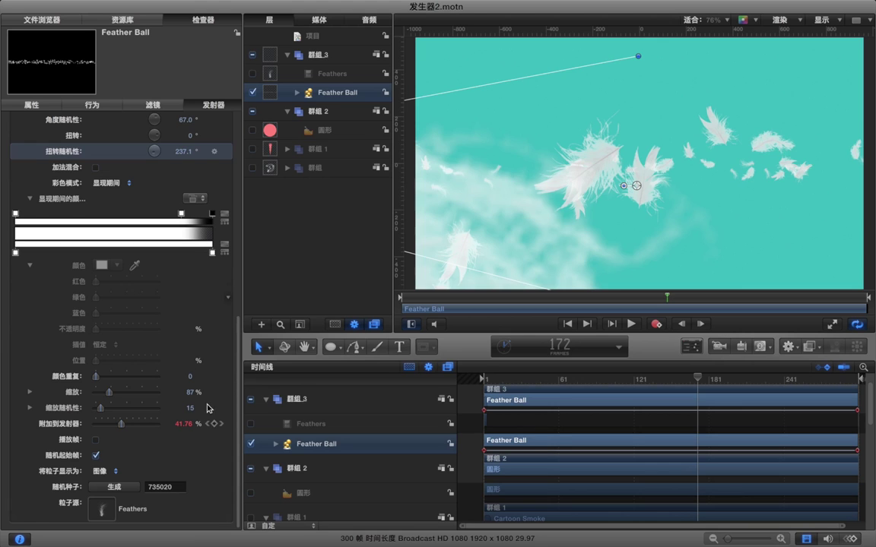
{"action": "key", "text": "Home"}
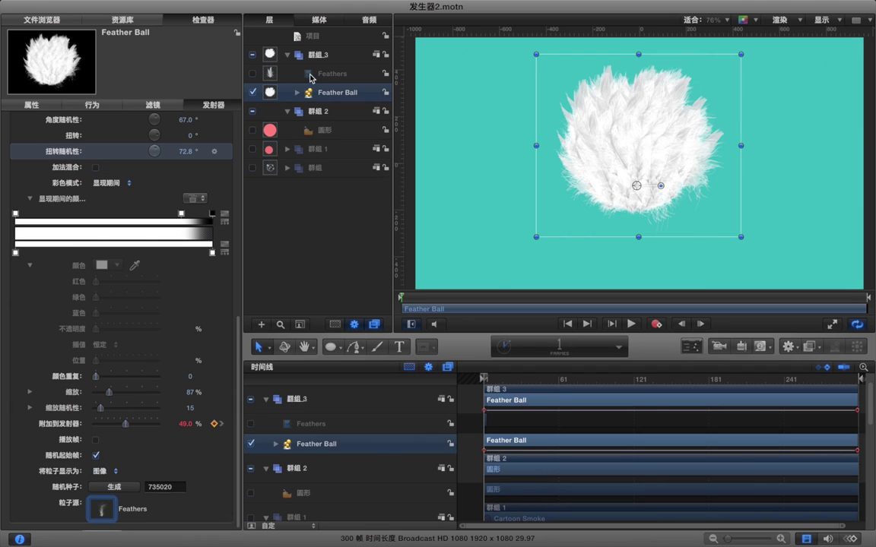
{"action": "left_click_drag", "start_coordinate": [309, 137], "coordinate": [109, 510]}
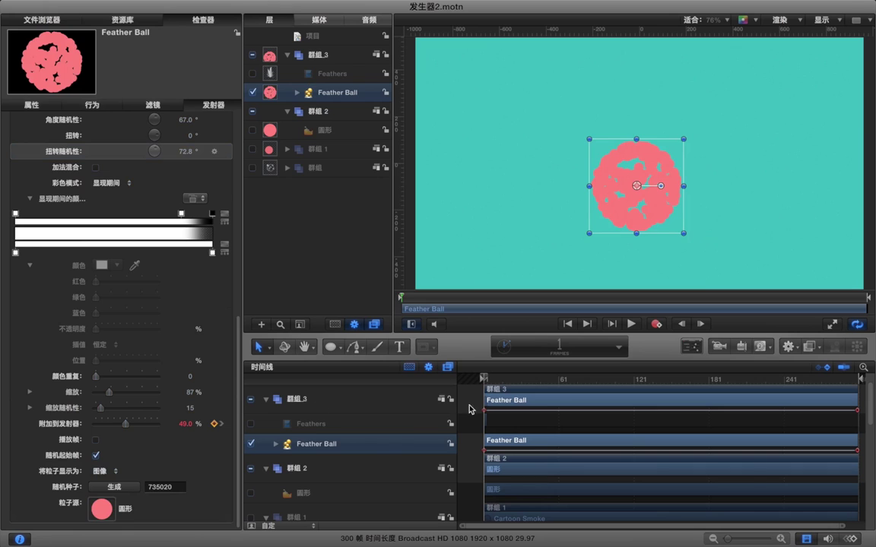
{"action": "left_click", "coordinate": [501, 426]}
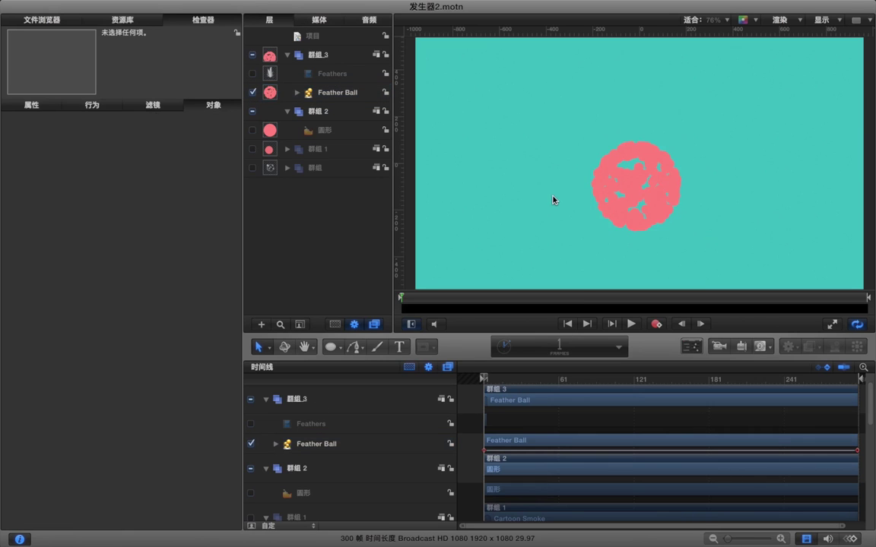
Move 群组 3 up so the pink particle ball sits at the centre of the canvas
{"action": "key", "text": "super+minus"}
{"action": "key", "text": "super+minus"}
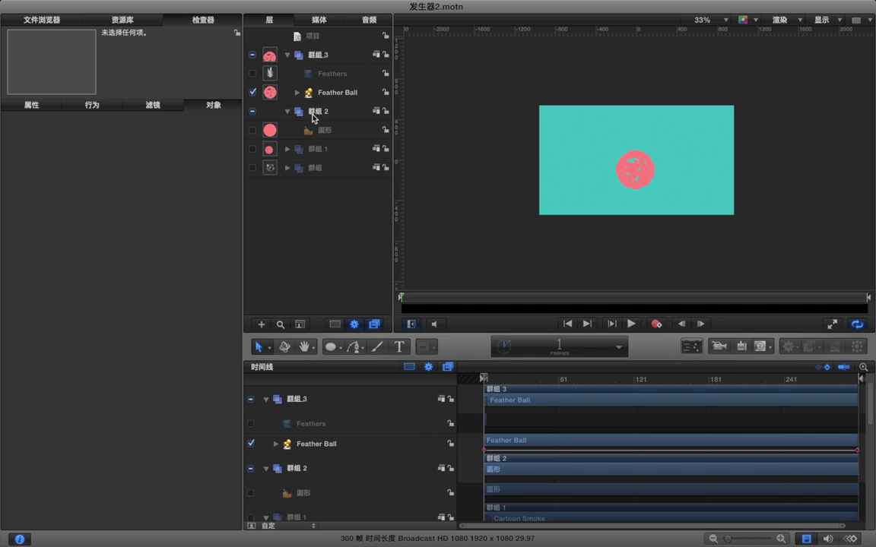
{"action": "left_click", "coordinate": [320, 60]}
{"action": "left_click_drag", "start_coordinate": [639, 191], "coordinate": [636, 162]}
{"action": "left_click", "coordinate": [817, 187]}
Play the pink particle ball animation in the enlarged canvas
{"action": "key", "text": "shift+z"}
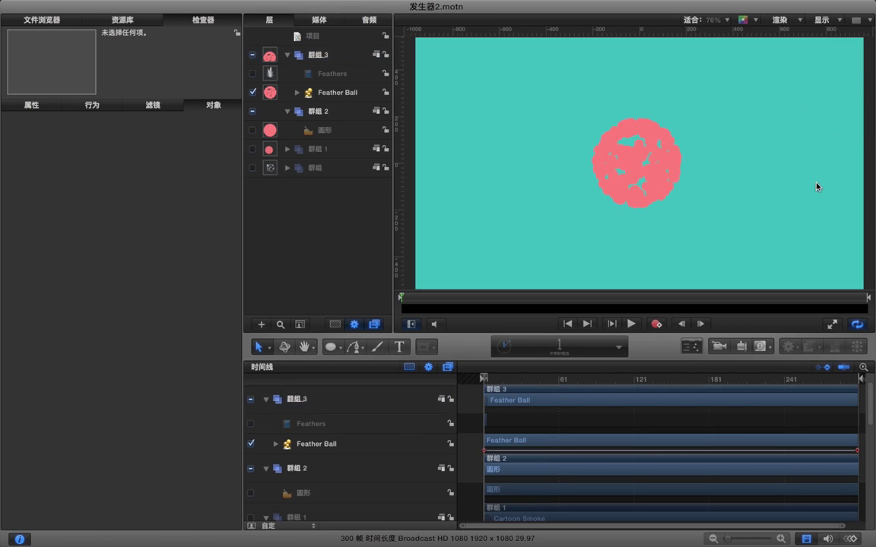
{"action": "left_click", "coordinate": [833, 325]}
{"action": "key", "text": "space"}
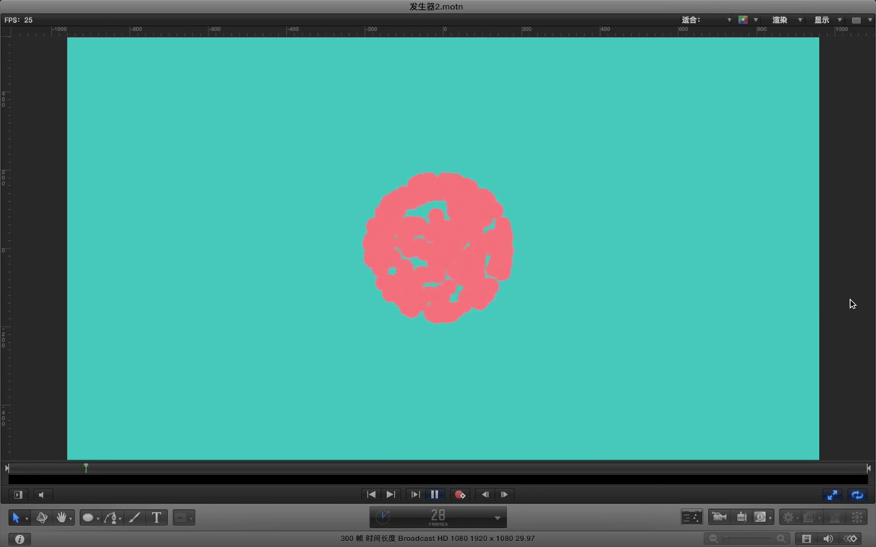